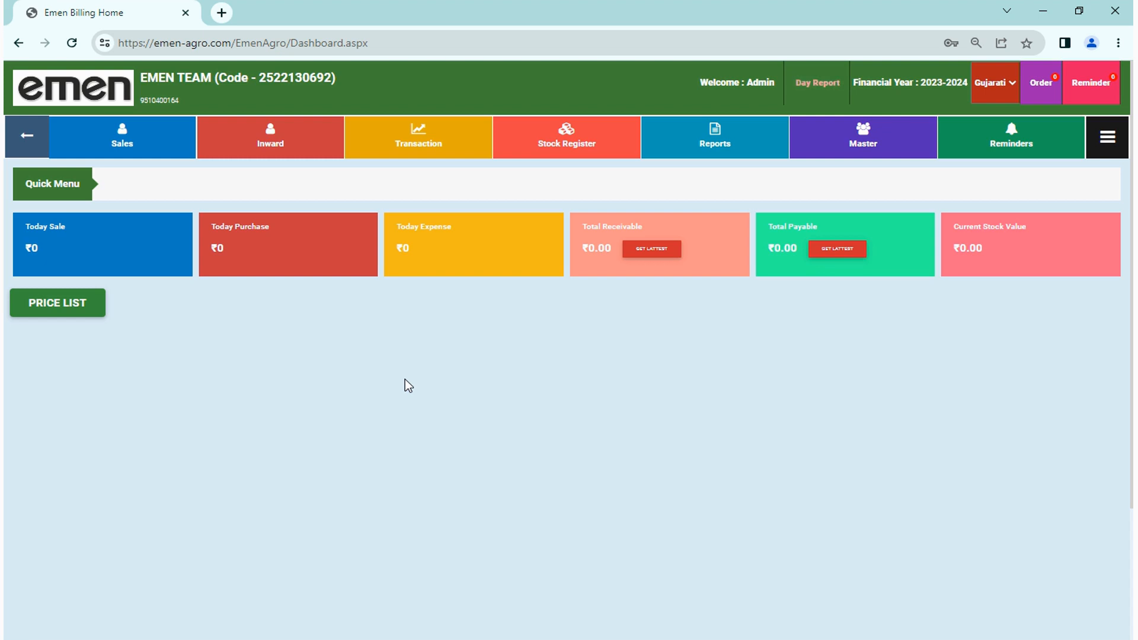
# Step: Open the Inward credit note report and list the active company credit notes for the preset date range
pyautogui.click(288, 140)
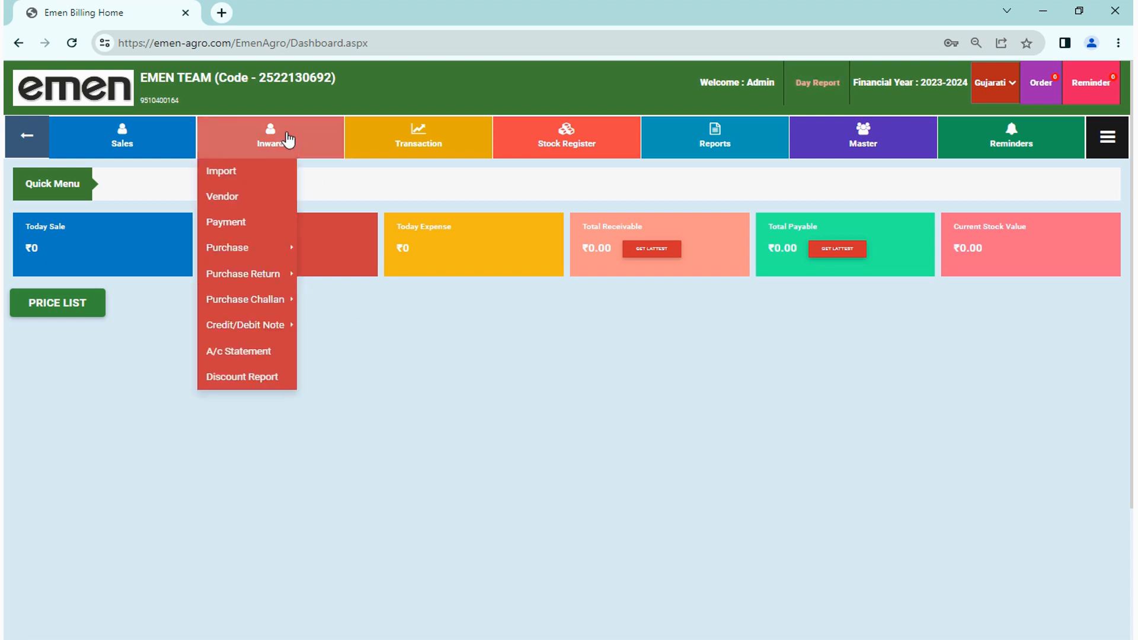
pyautogui.moveTo(271, 332)
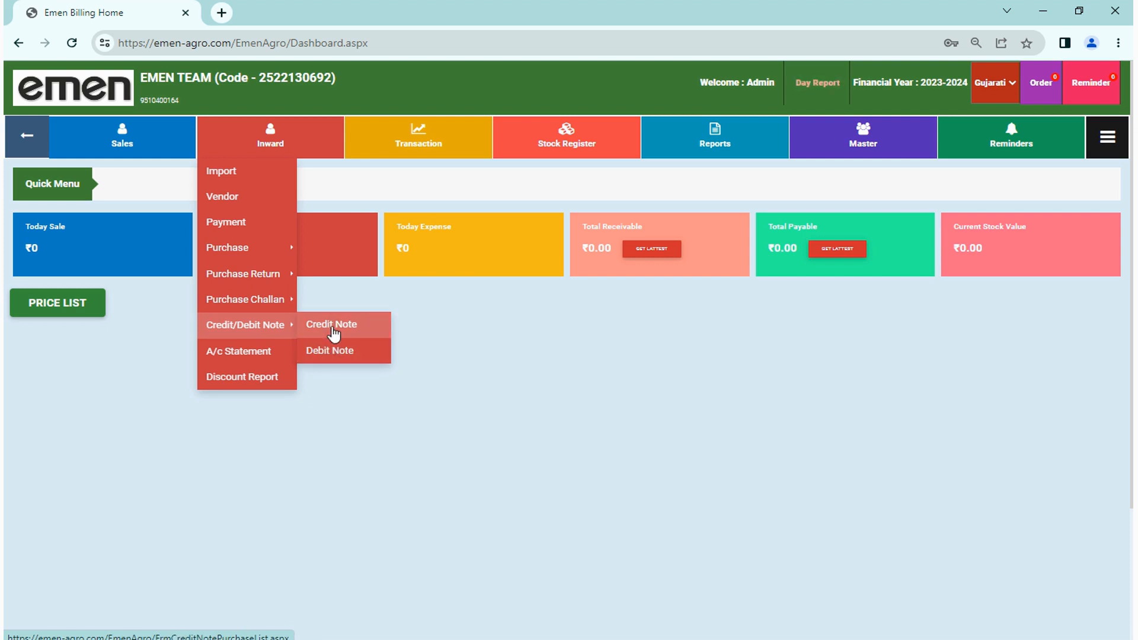
pyautogui.click(333, 334)
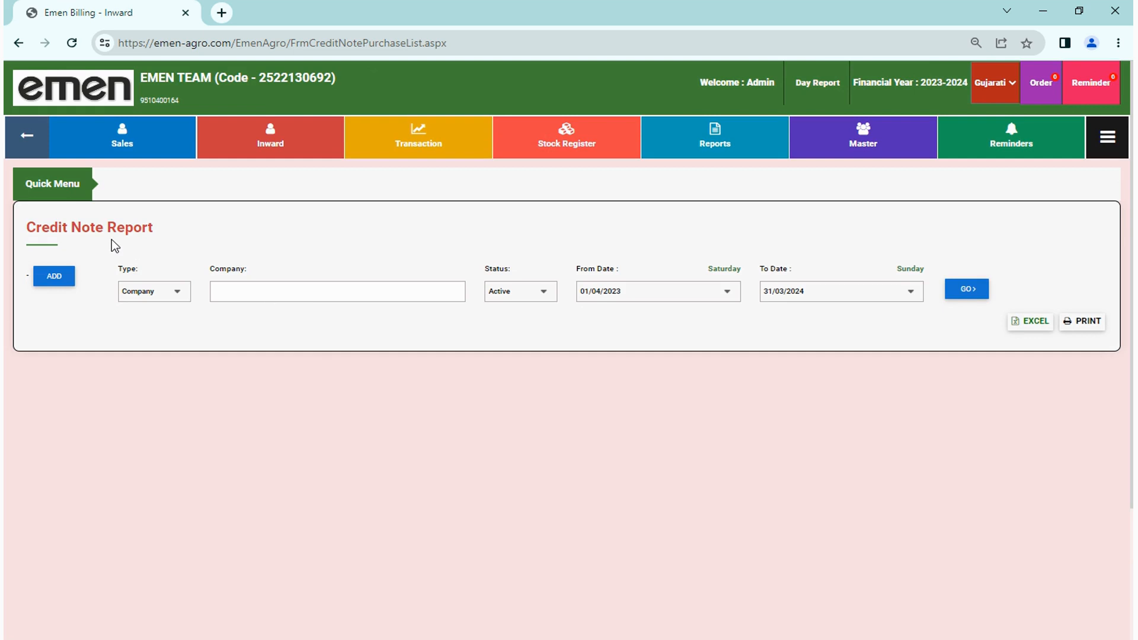
pyautogui.moveTo(41, 231); pyautogui.dragTo(169, 227)
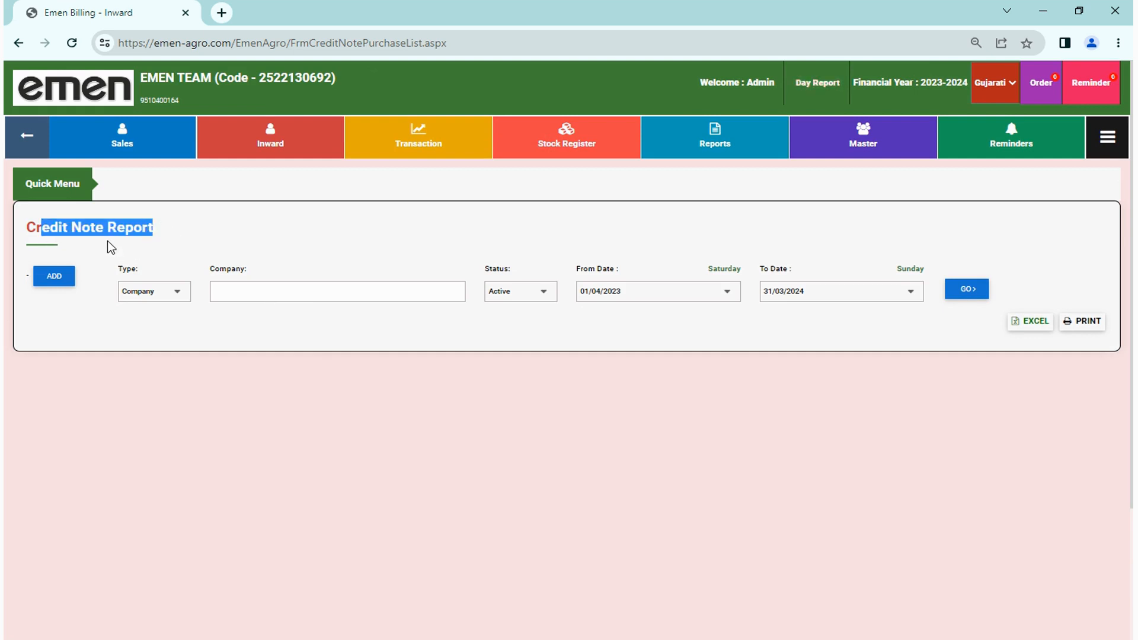
pyautogui.click(977, 296)
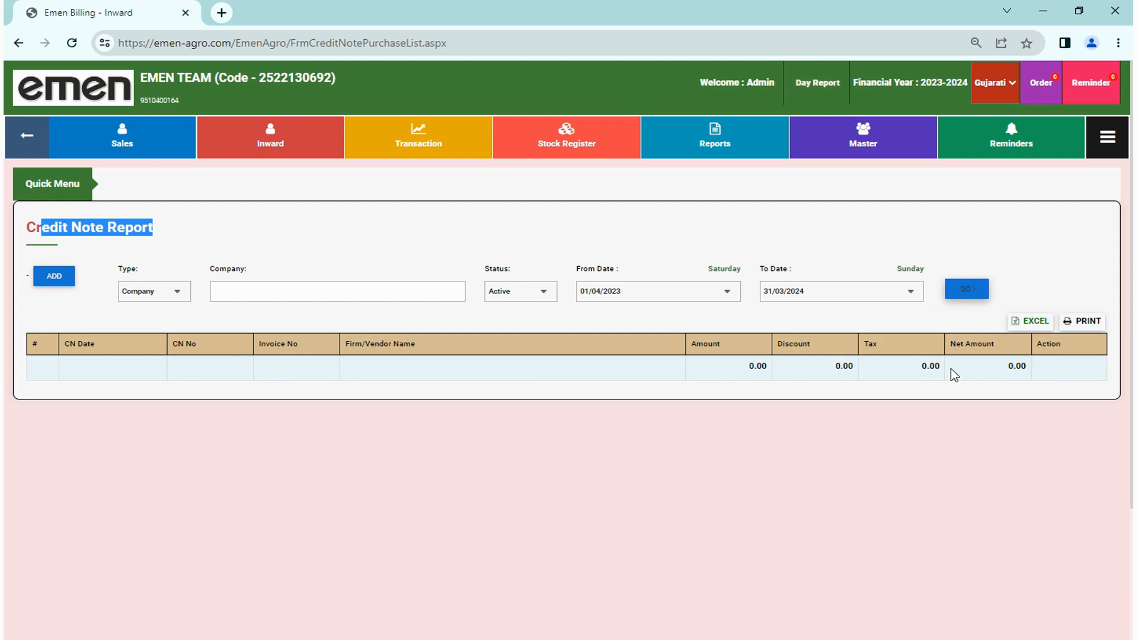
# Step: Start a new credit note entry from the Credit Note Report
pyautogui.click(52, 279)
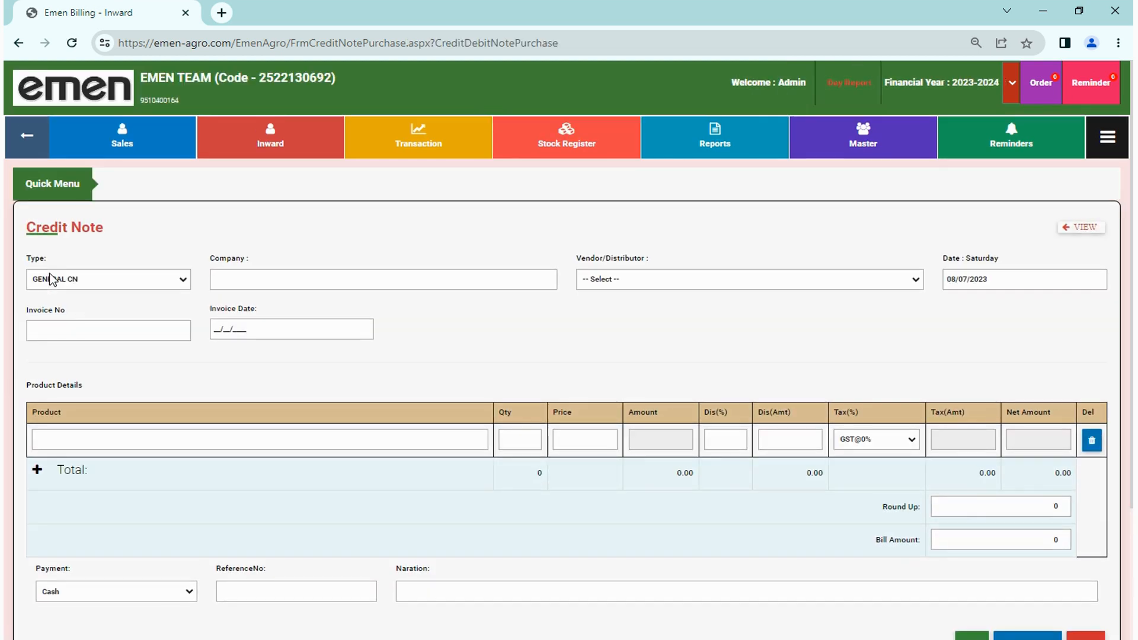
pyautogui.moveTo(112, 229); pyautogui.dragTo(67, 230)
pyautogui.click(41, 234)
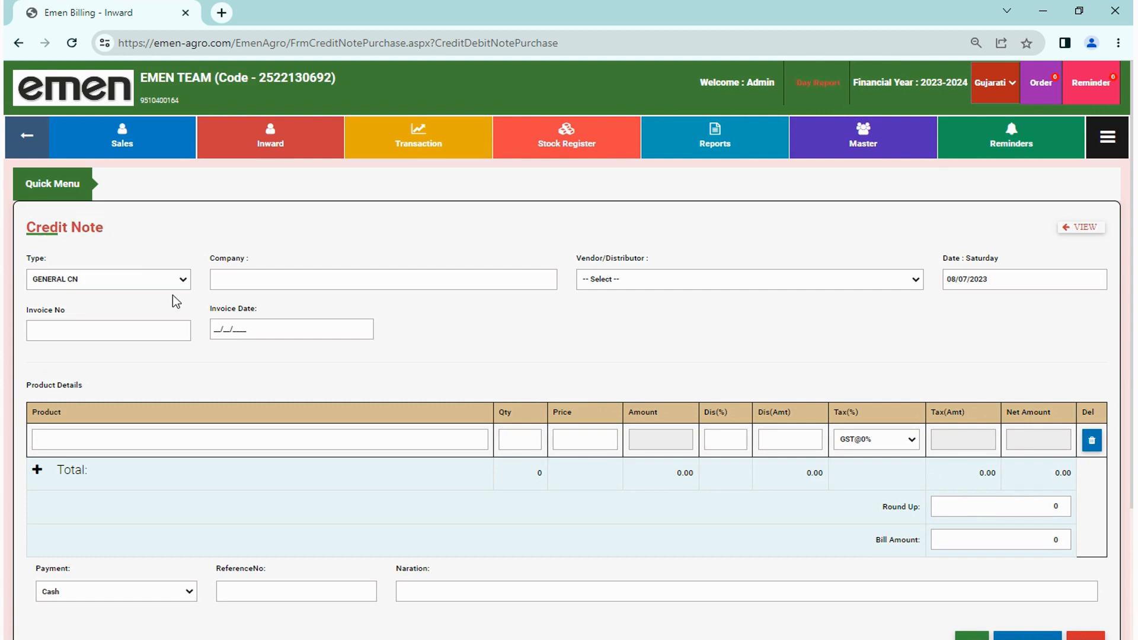
# Step: Review the available credit note types through PRODUCT DEMO MATERIAL CN and keep GENERAL CN as the type
pyautogui.click(134, 278)
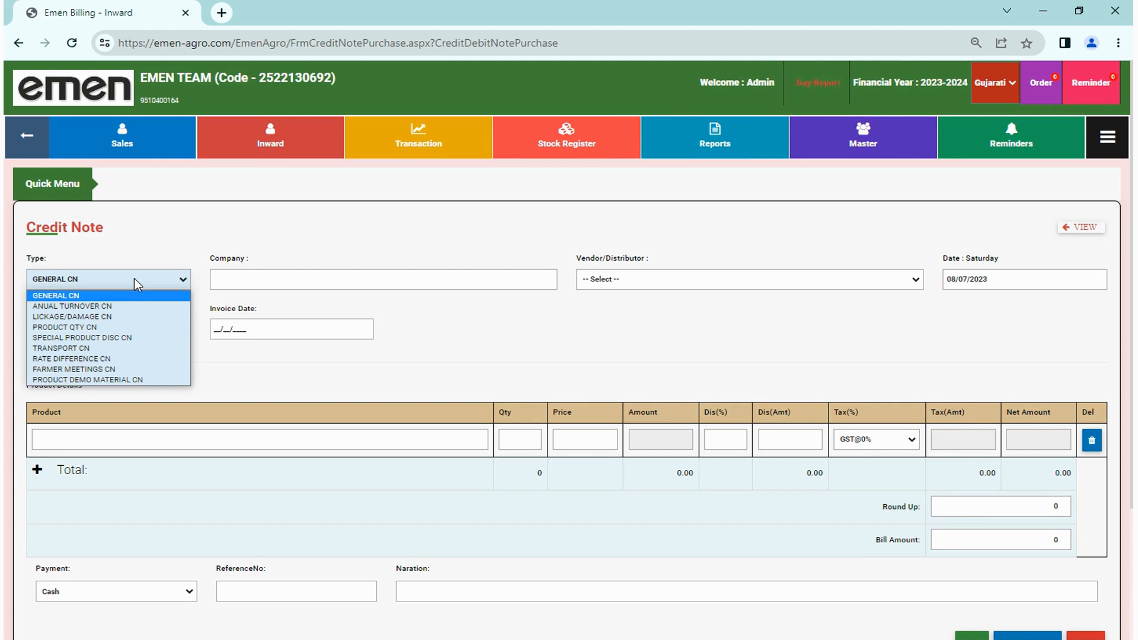
pyautogui.press('Down')
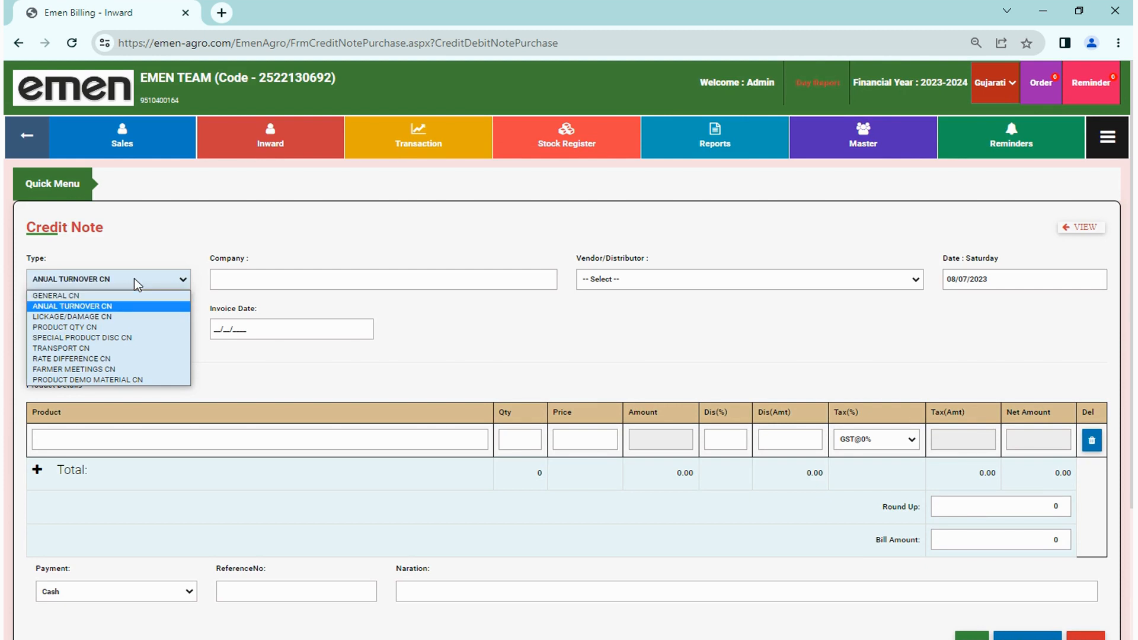
pyautogui.press('Down')
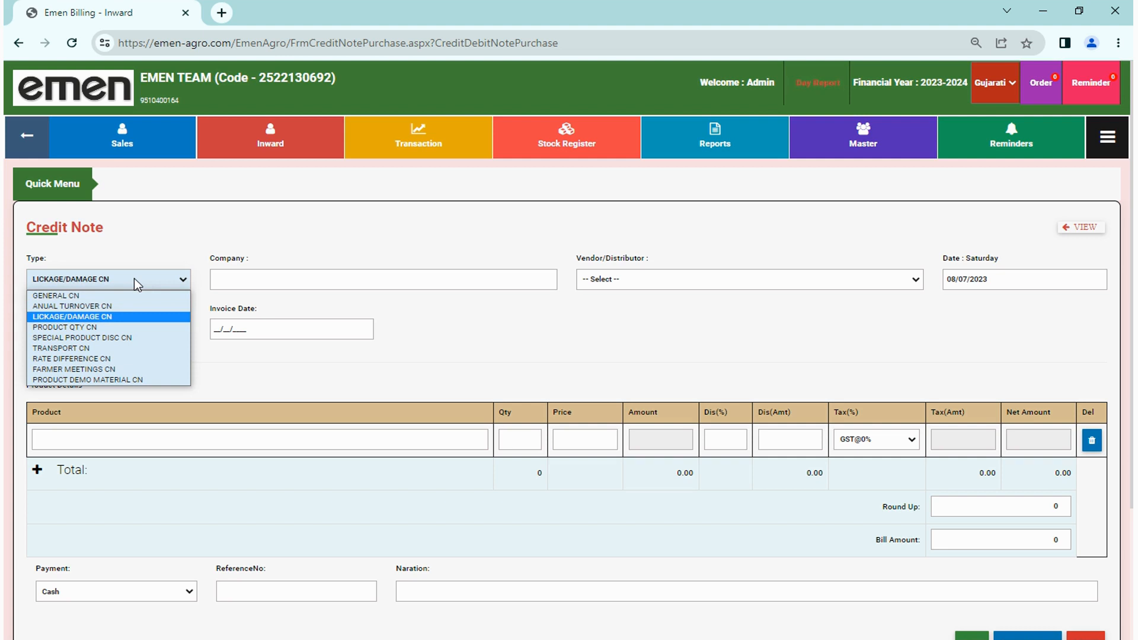
pyautogui.press('Down')
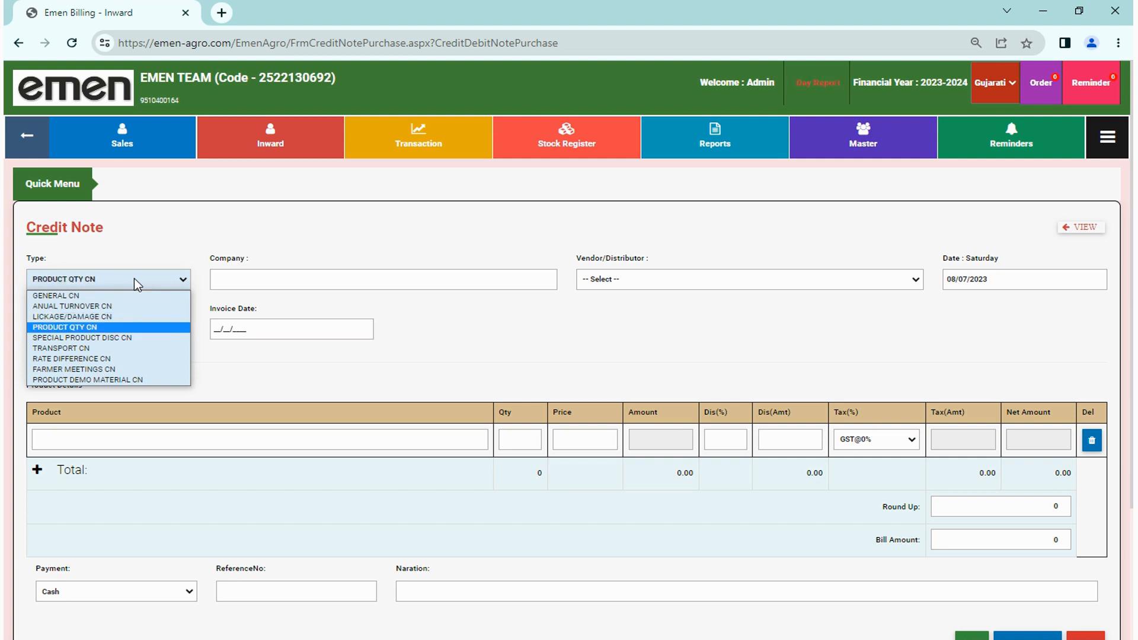
pyautogui.press('Down')
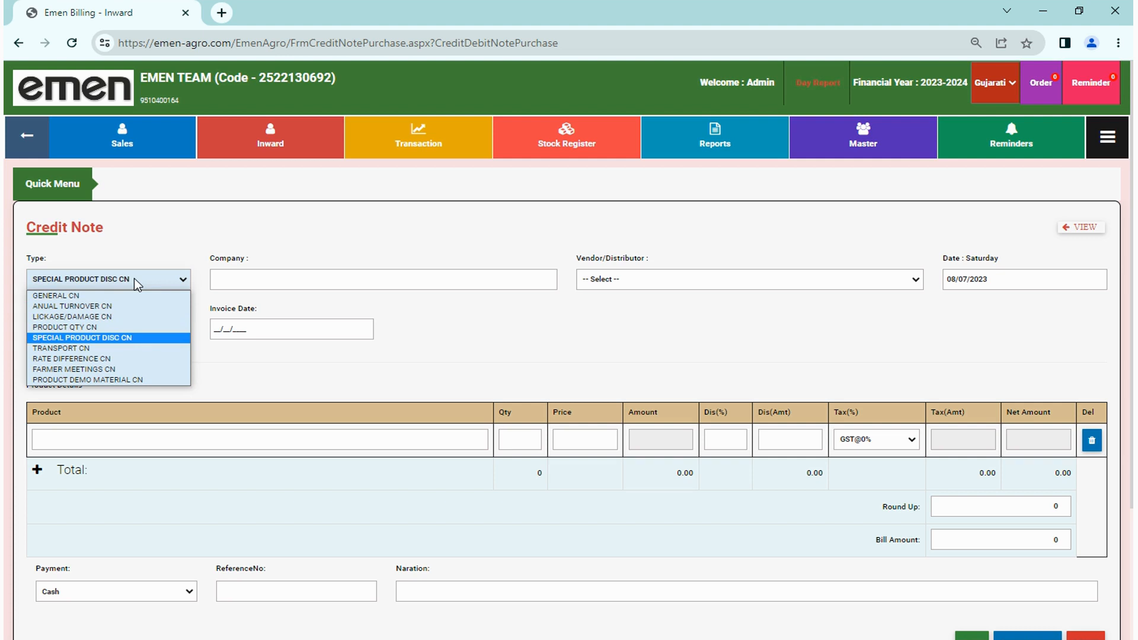
pyautogui.press('Down')
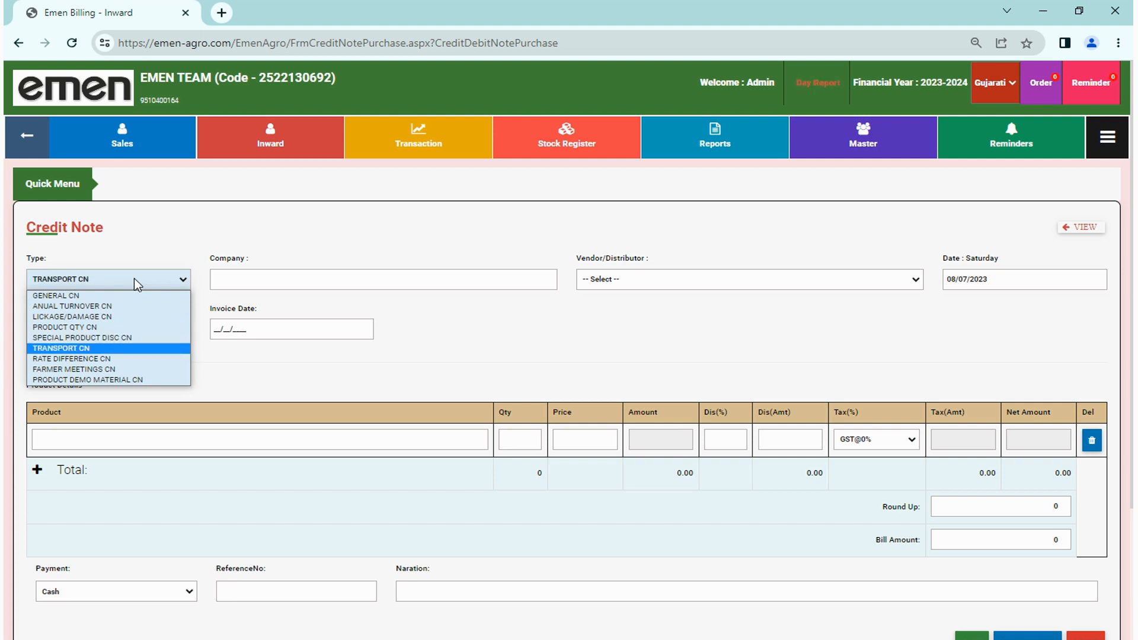
pyautogui.press('Down')
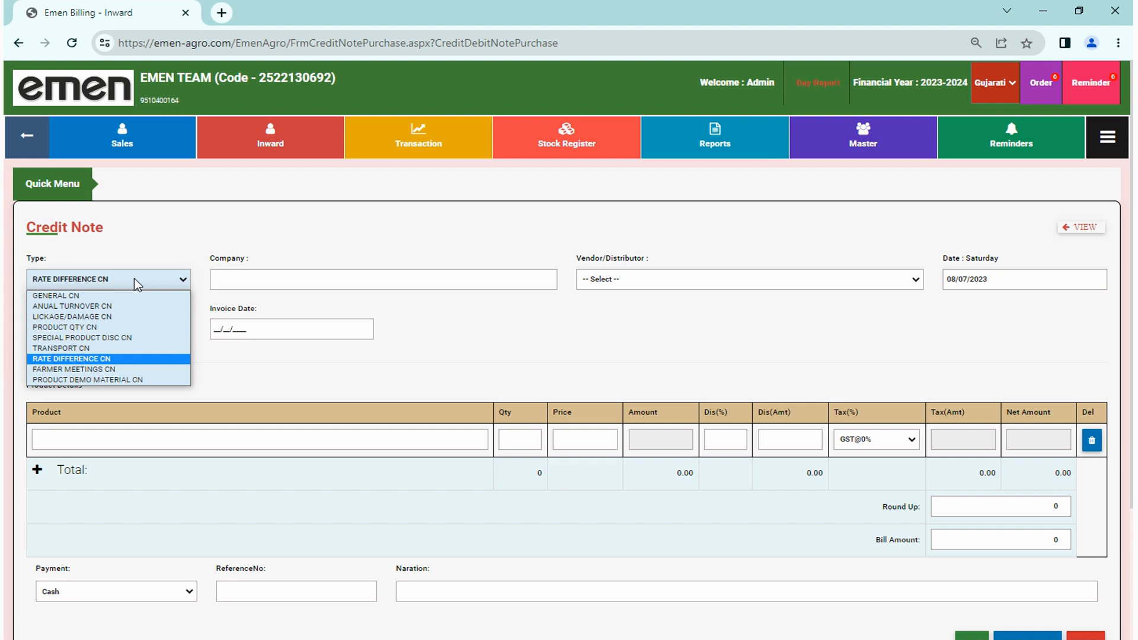
pyautogui.press('Down')
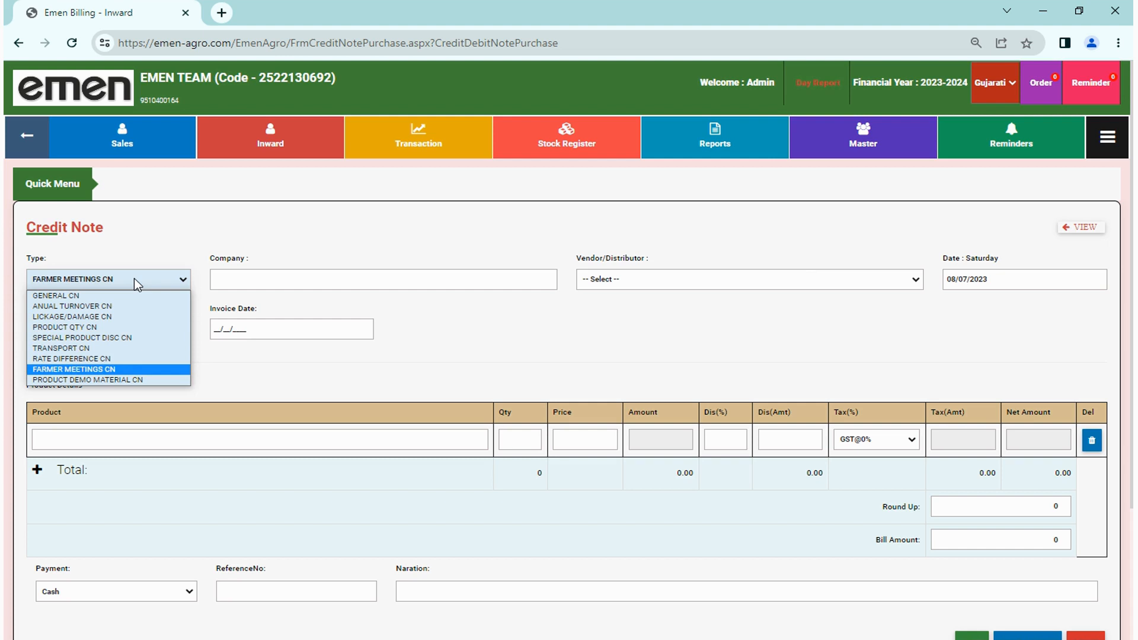
pyautogui.press('Down')
pyautogui.press('Up')
pyautogui.press('Up')
pyautogui.press('Up')
pyautogui.press('Up')
pyautogui.press('Up')
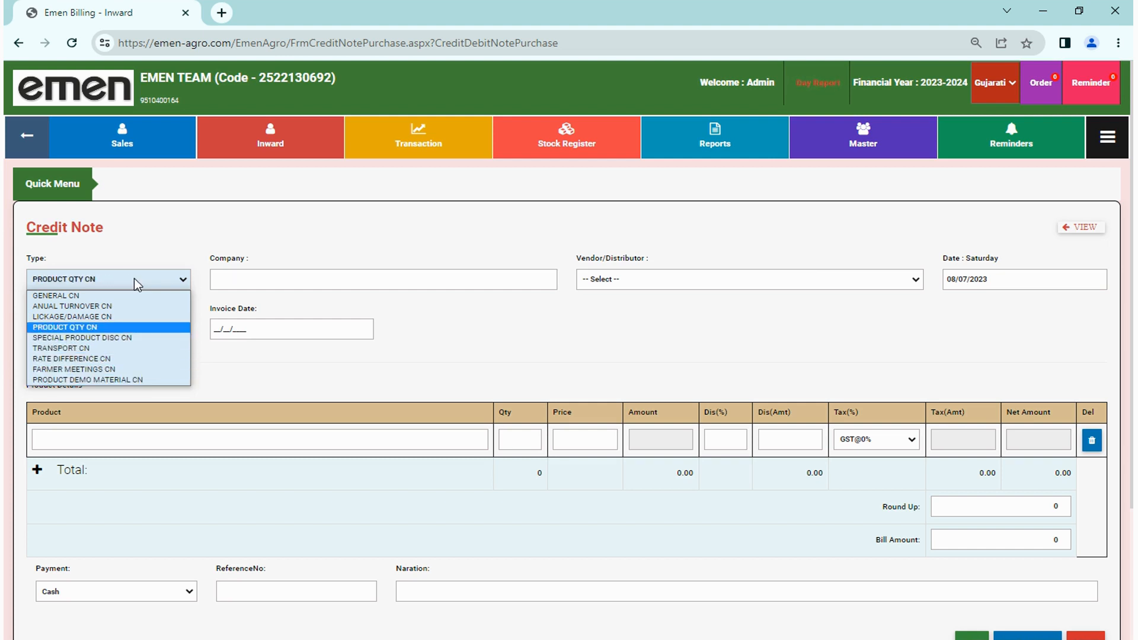
pyautogui.press('Up')
pyautogui.press('Up')
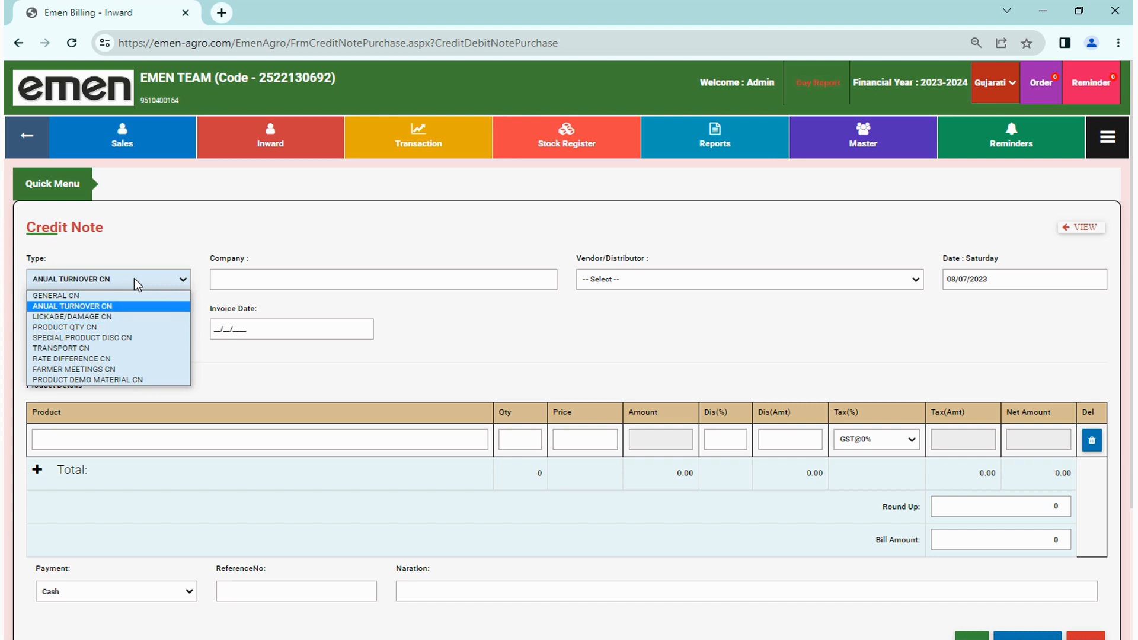
pyautogui.press('Up')
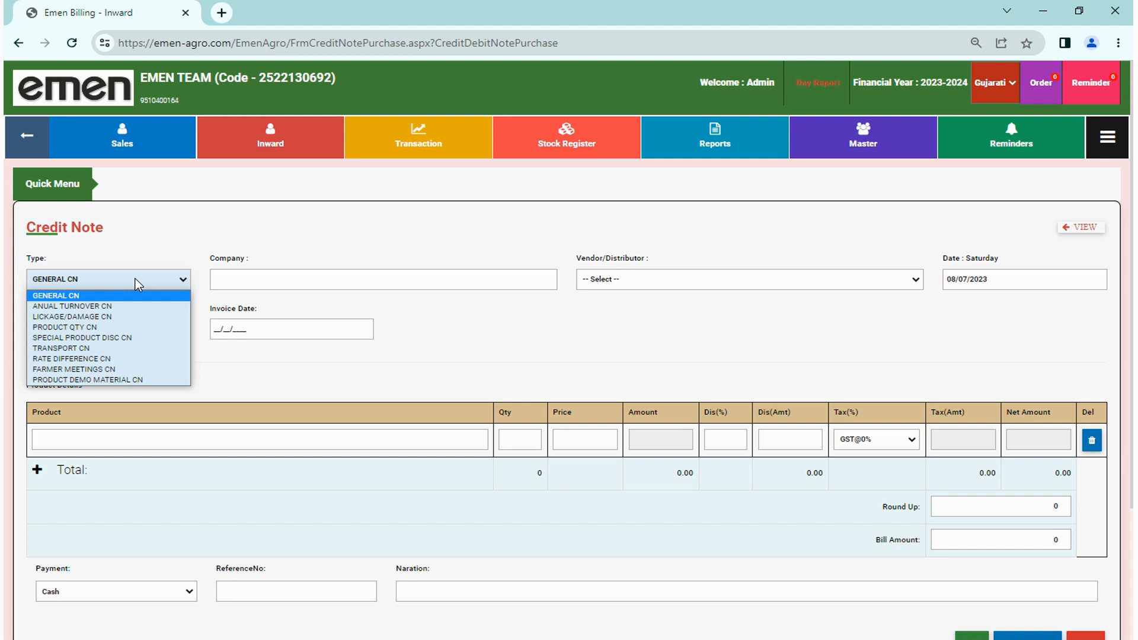
pyautogui.click(135, 278)
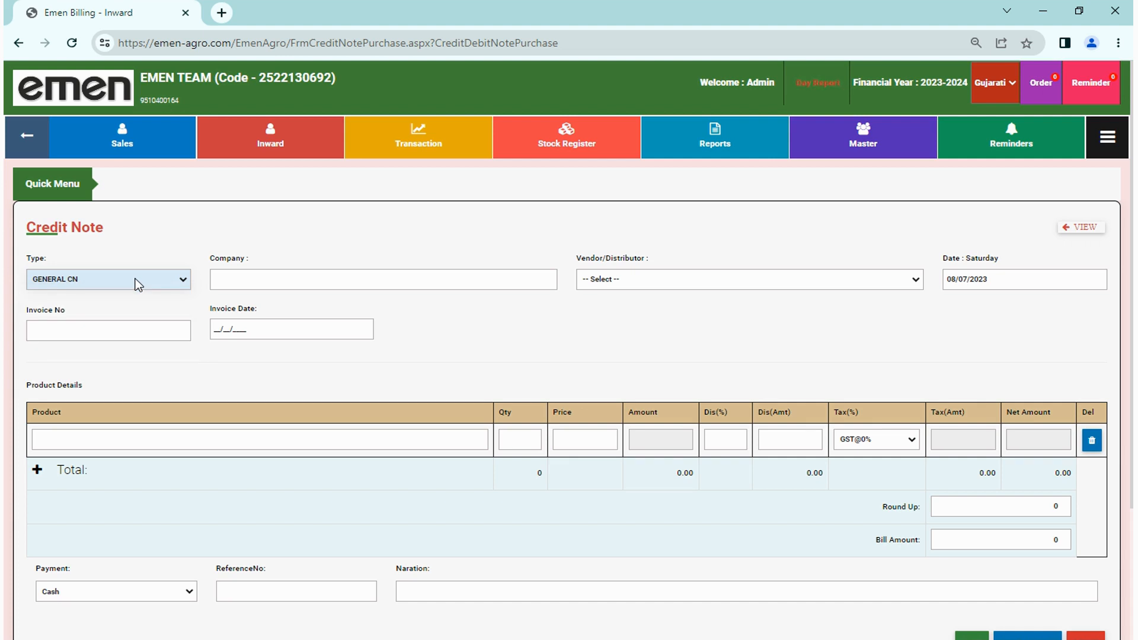
# Step: Select Gujarat Pesticide as the company for the credit note
pyautogui.click(286, 278)
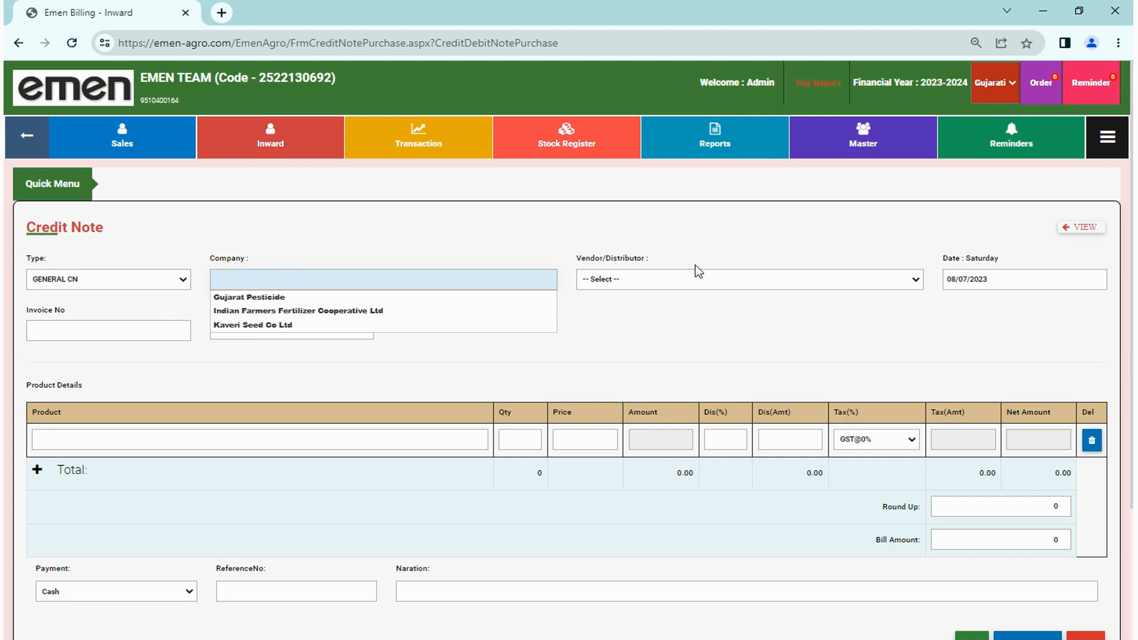
pyautogui.click(706, 279)
pyautogui.click(287, 279)
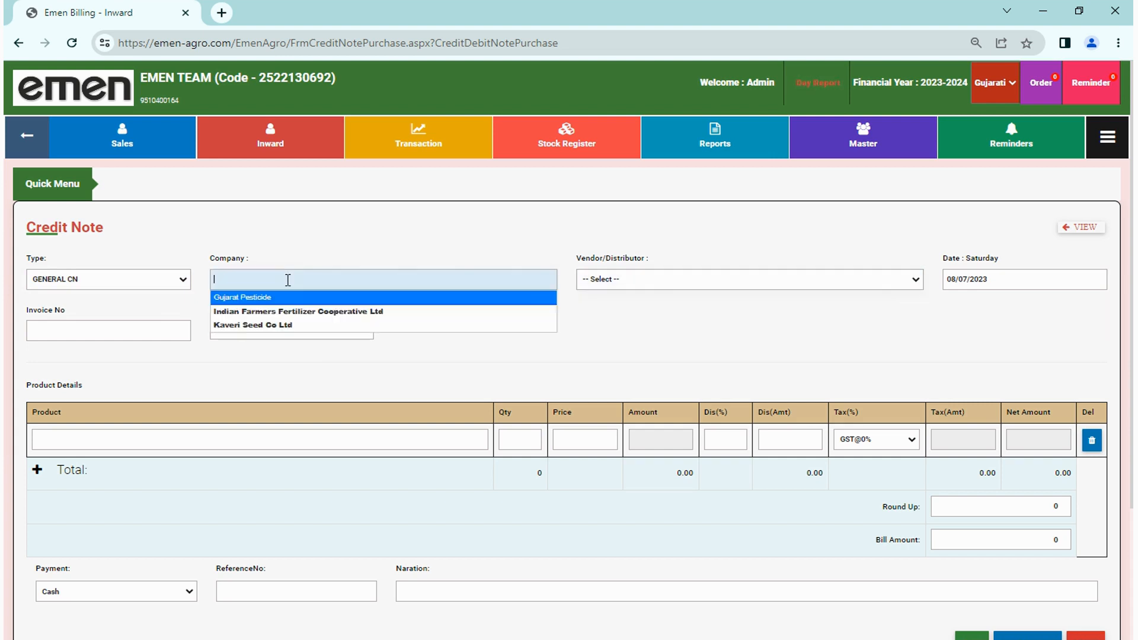
pyautogui.click(260, 298)
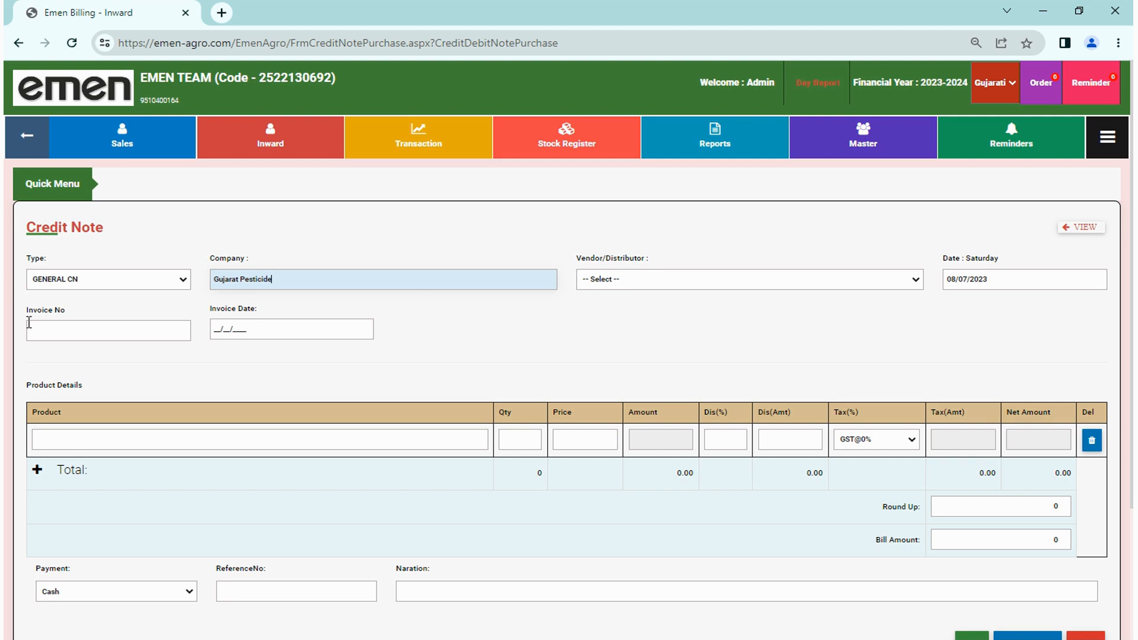
# Step: Enter invoice number 789 and set the invoice date to 07/07/2023
pyautogui.click(76, 310)
pyautogui.moveTo(33, 312); pyautogui.dragTo(30, 311)
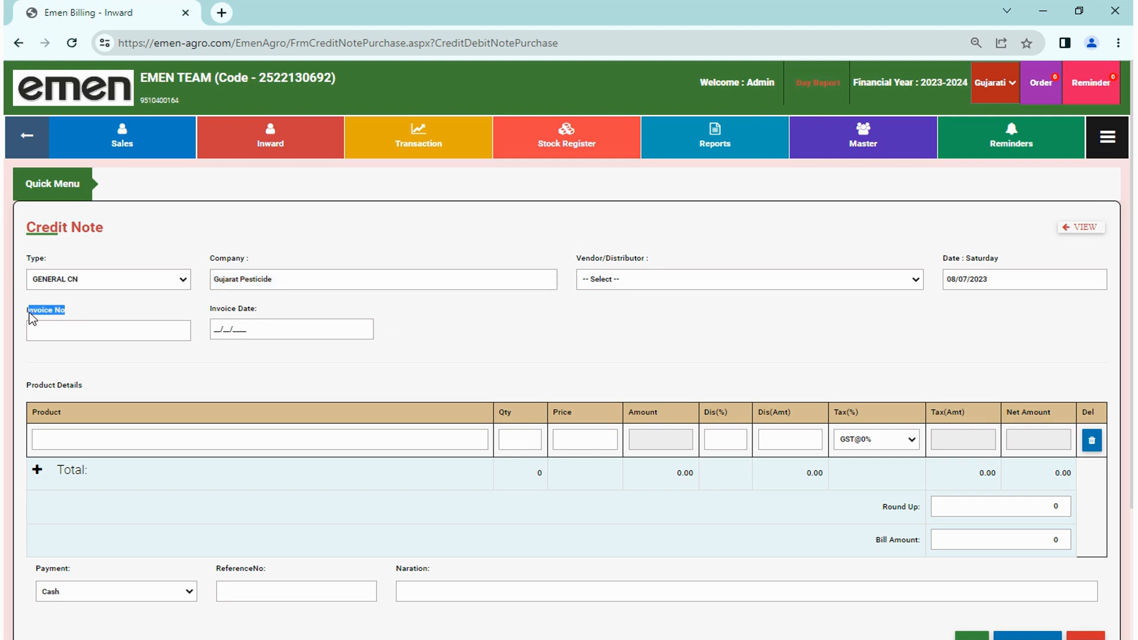
pyautogui.click(98, 328)
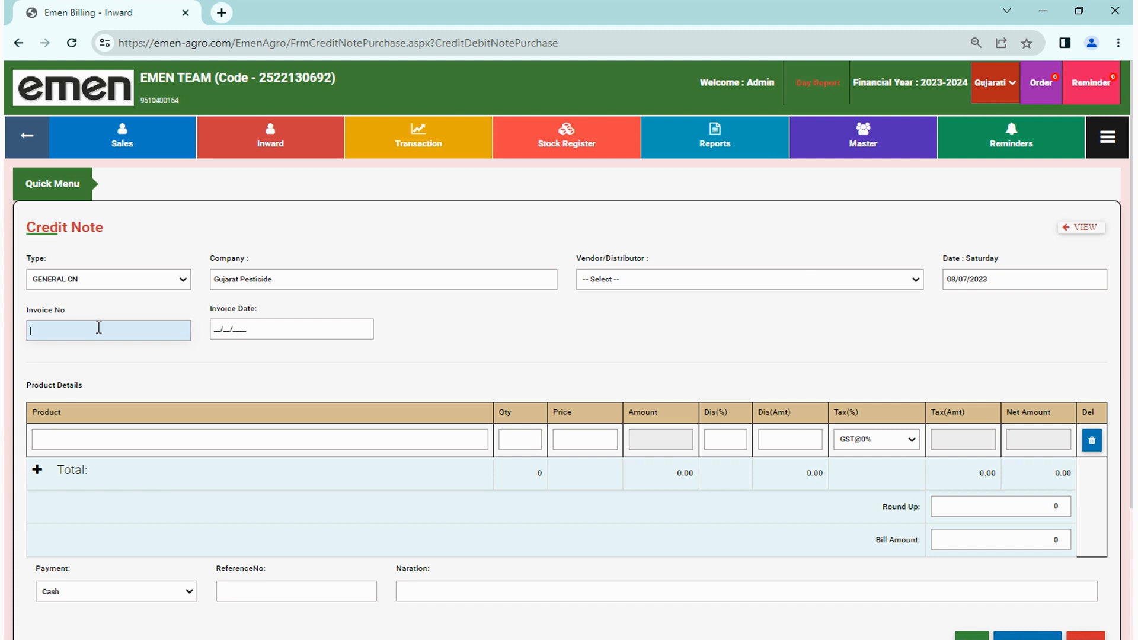
pyautogui.write('789')
pyautogui.click(215, 329)
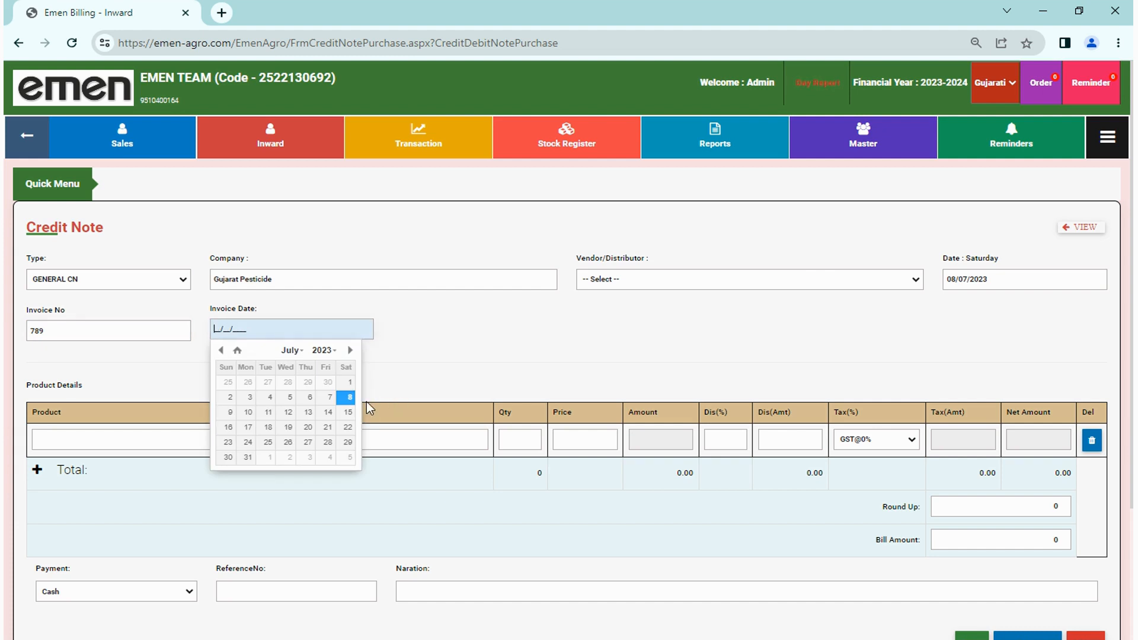
pyautogui.click(329, 398)
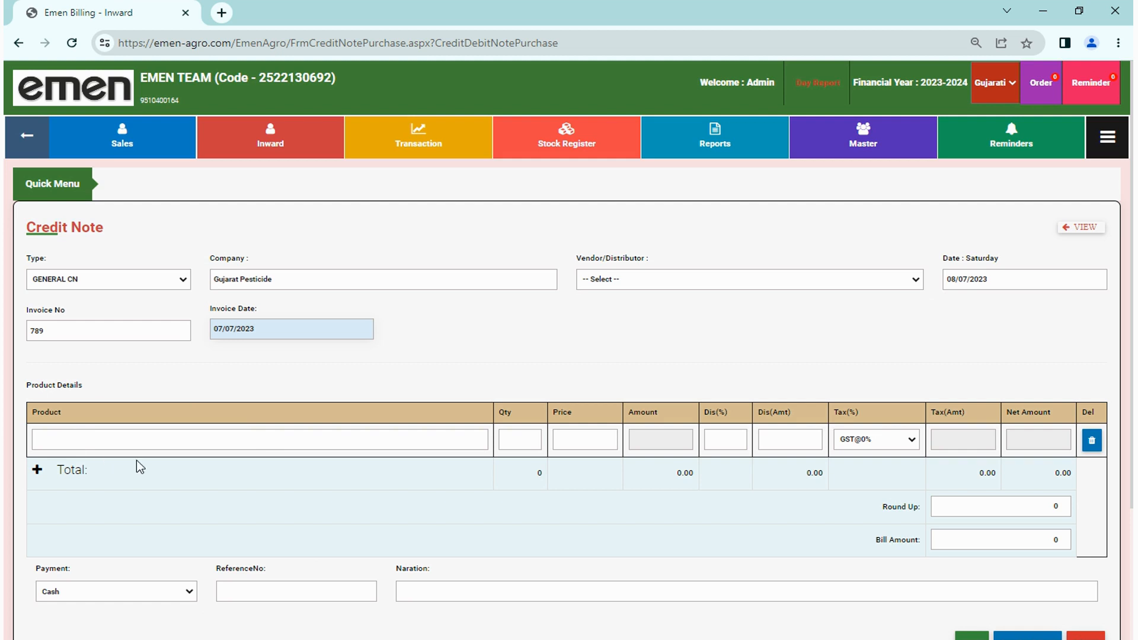
# Step: Leave the product row blank and set the credit note's bill amount to 500
pyautogui.click(103, 440)
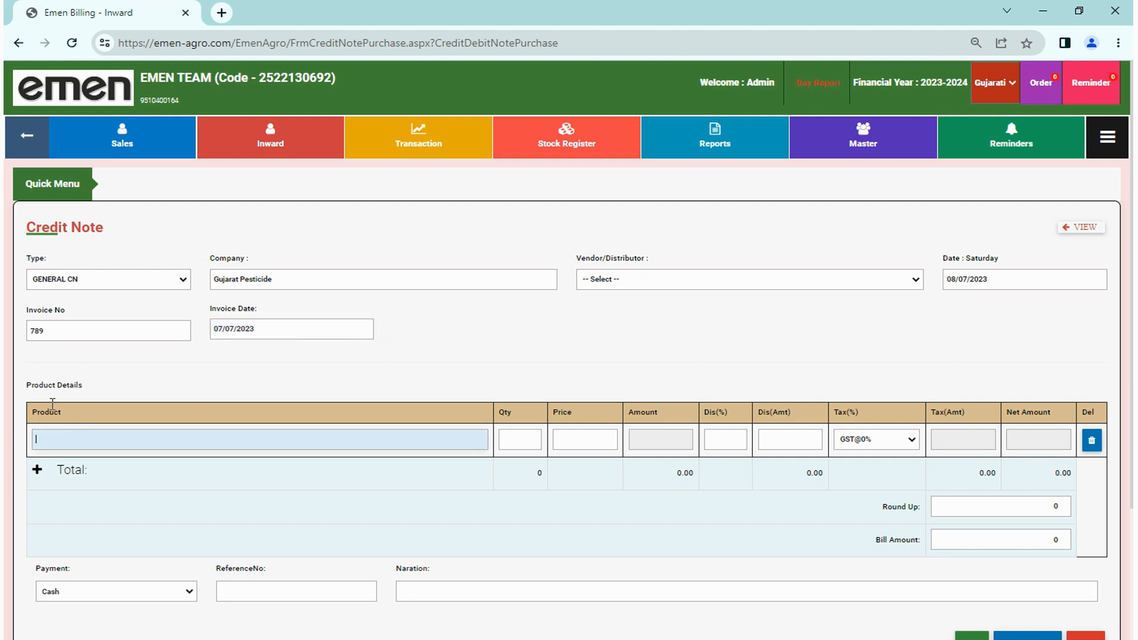
pyautogui.click(522, 440)
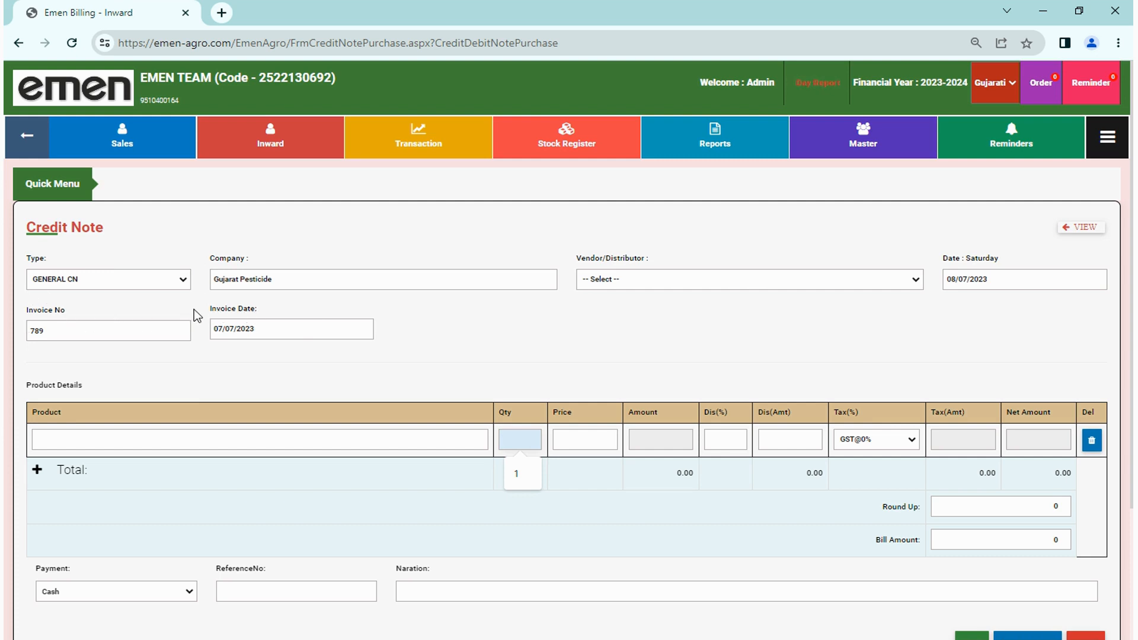
pyautogui.scroll(-3, 899, 551)
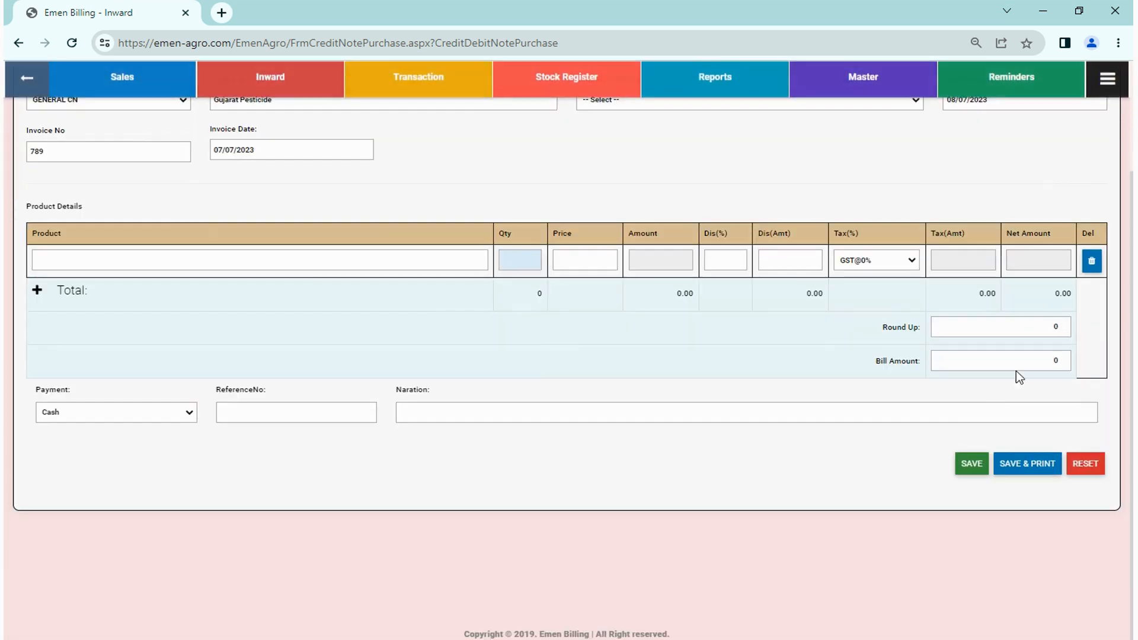
pyautogui.click(1017, 366)
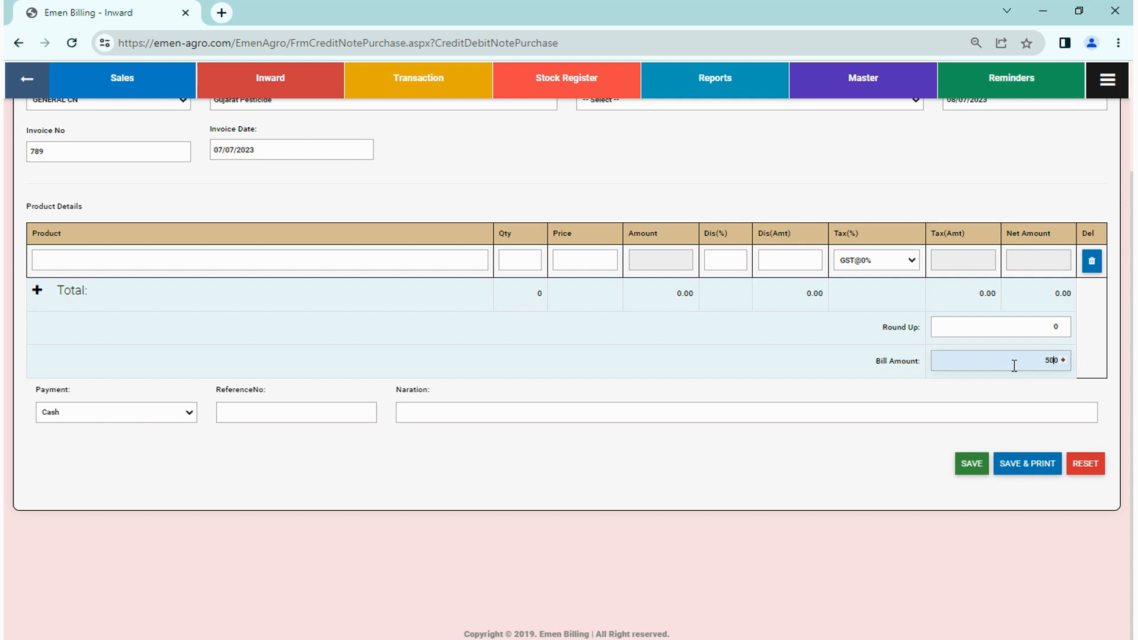
pyautogui.scroll(3, 827, 436)
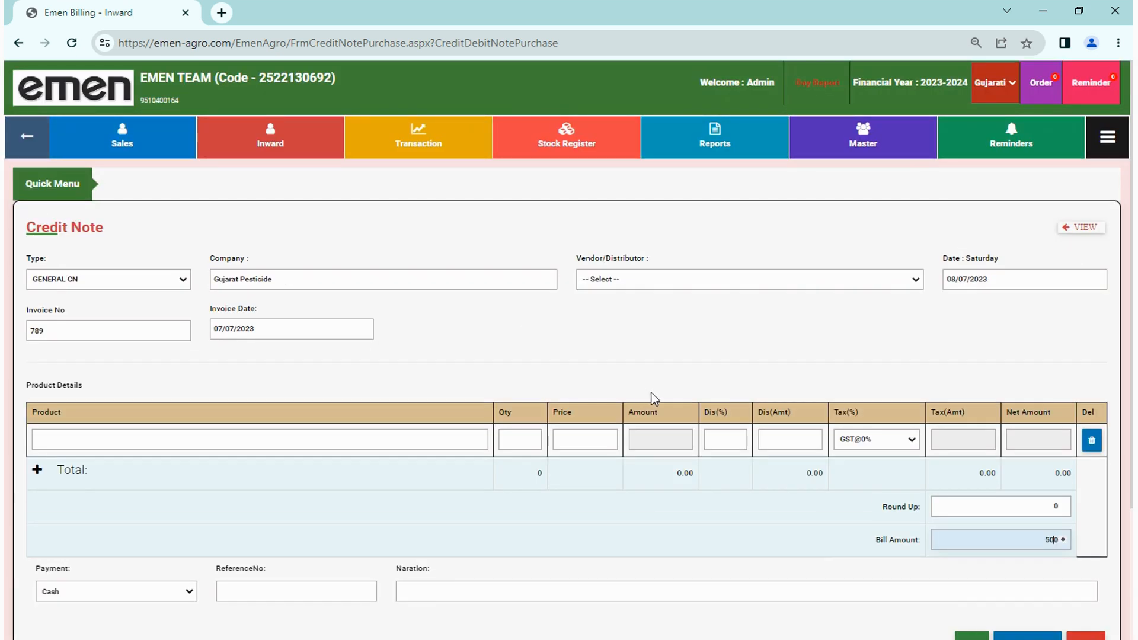
# Step: Set the credit note's payment mode to Other
pyautogui.scroll(-3, 655, 398)
pyautogui.click(130, 416)
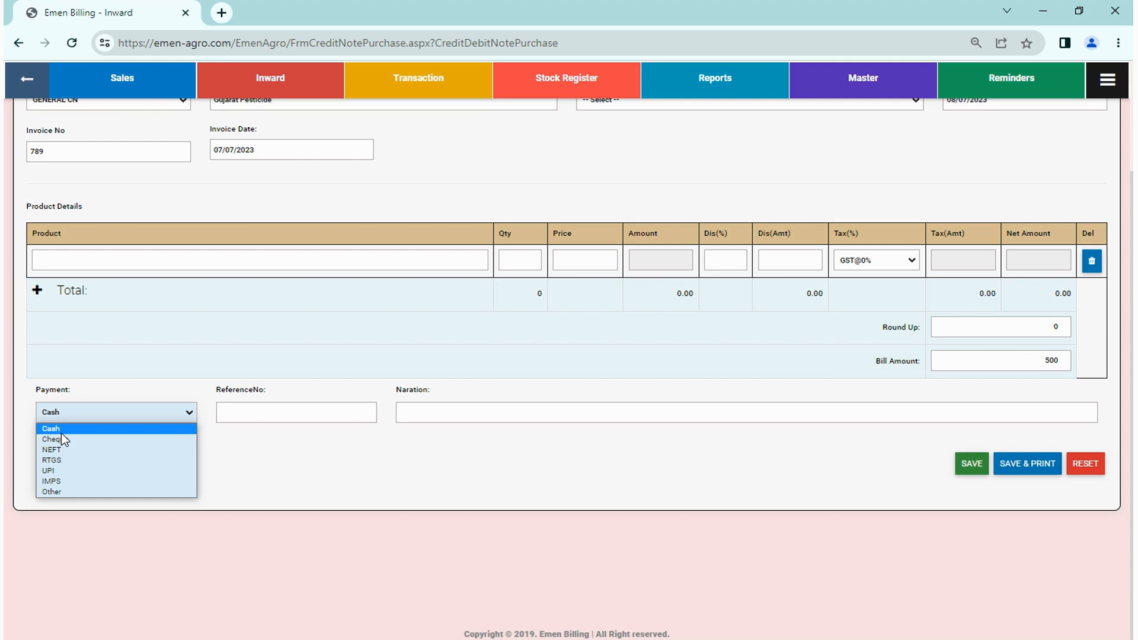
pyautogui.click(57, 494)
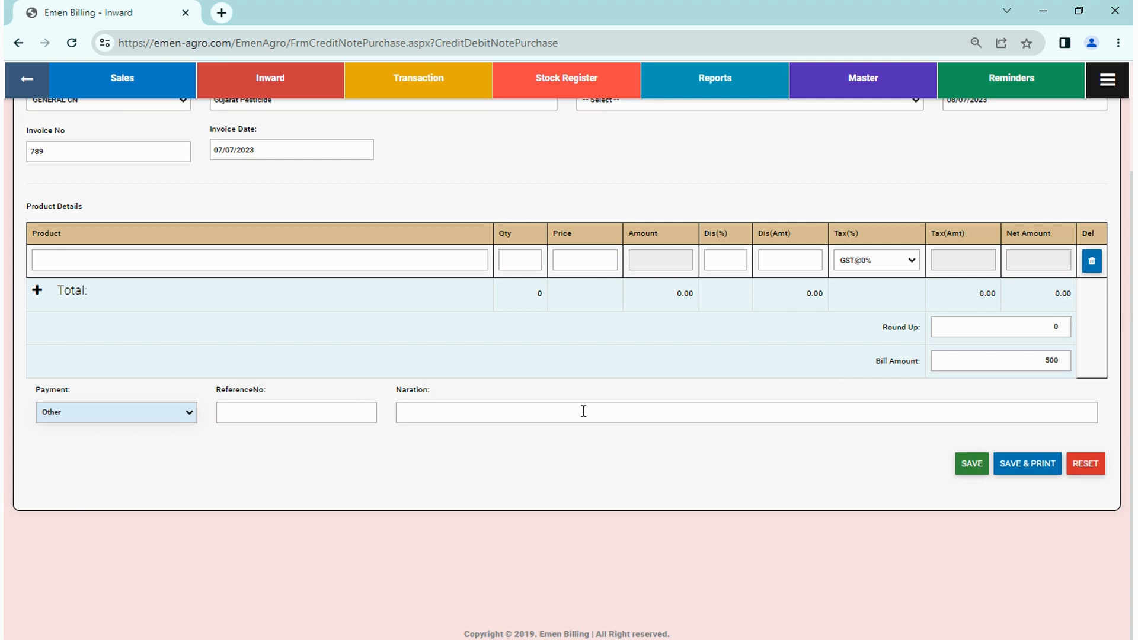
pyautogui.scroll(2, 502, 410)
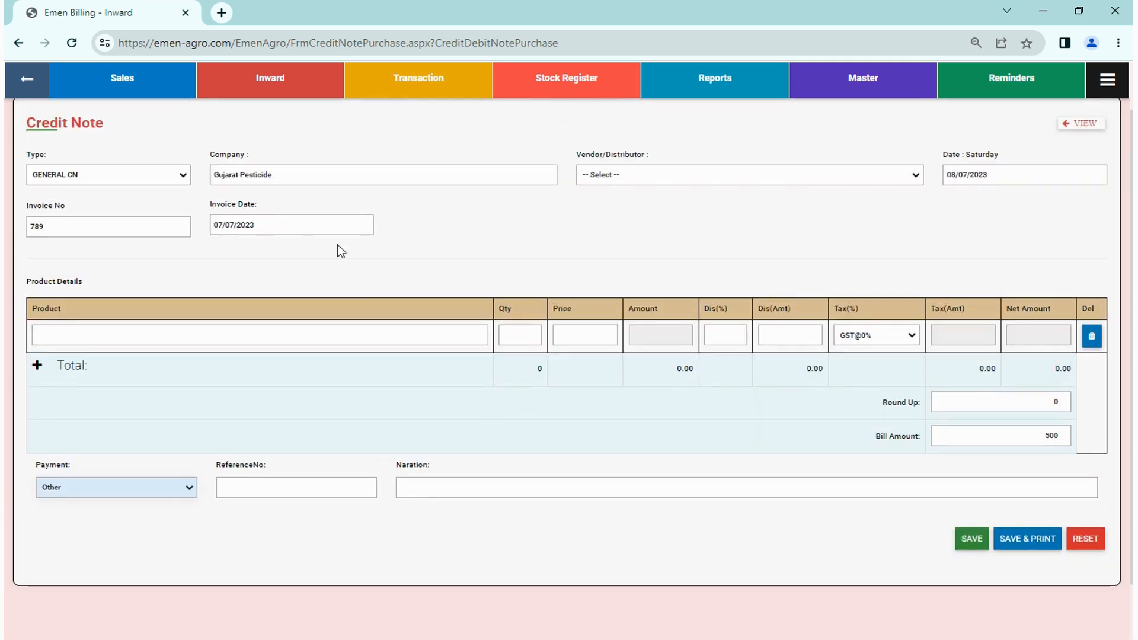
pyautogui.scroll(-2, 421, 455)
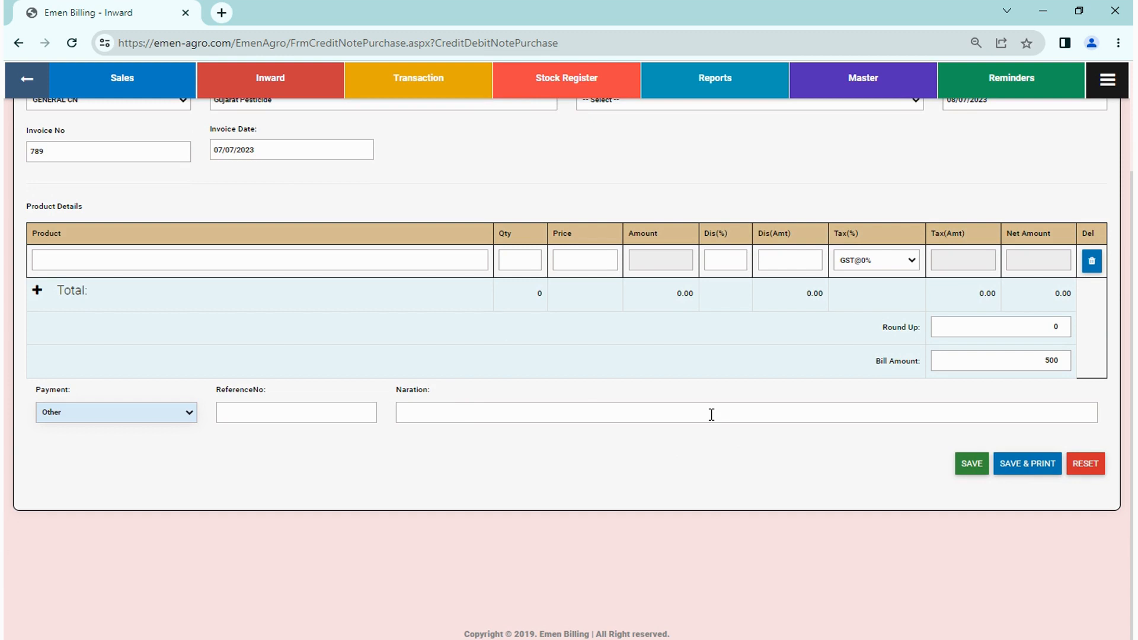
# Step: Save the credit note and open the Credit Note Report
pyautogui.click(972, 463)
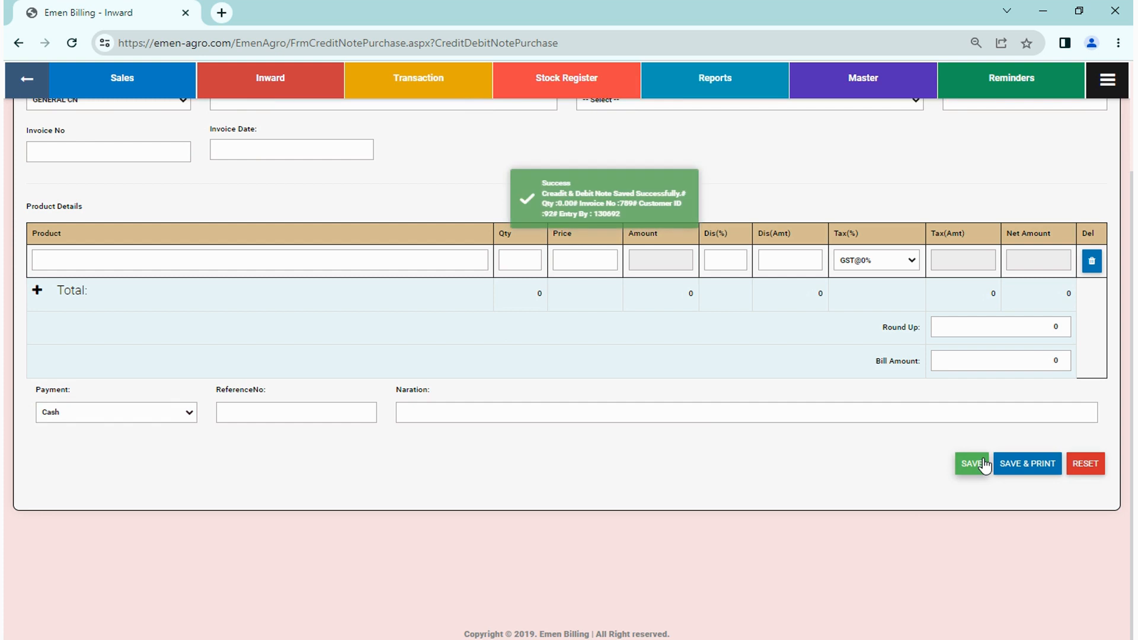
pyautogui.scroll(2, 984, 465)
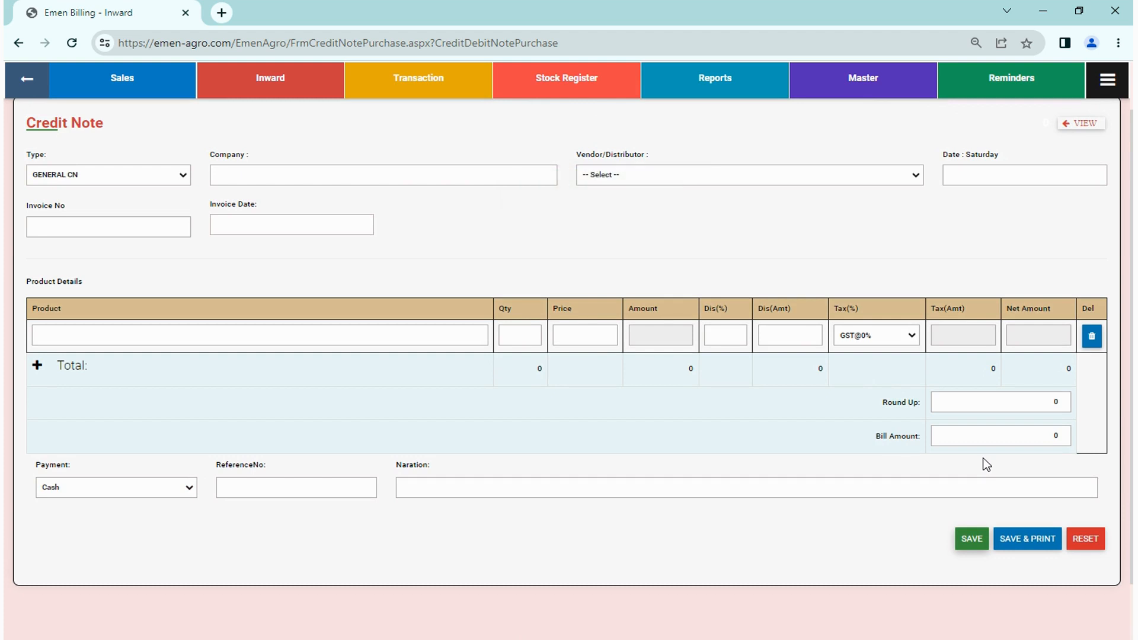
pyautogui.scroll(2, 826, 486)
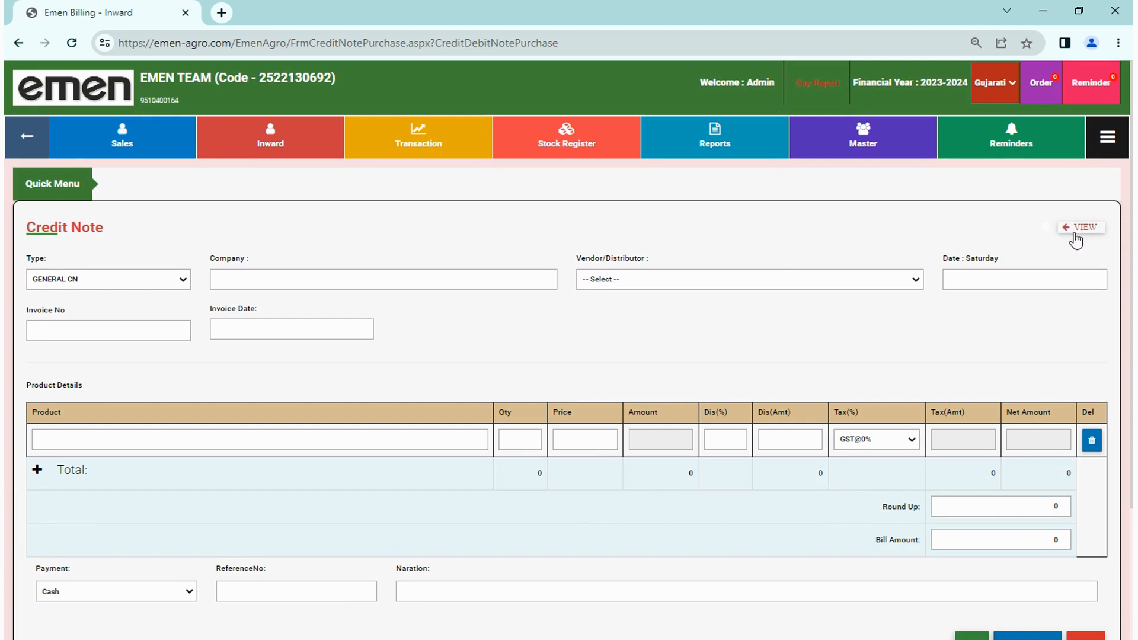
pyautogui.click(1083, 228)
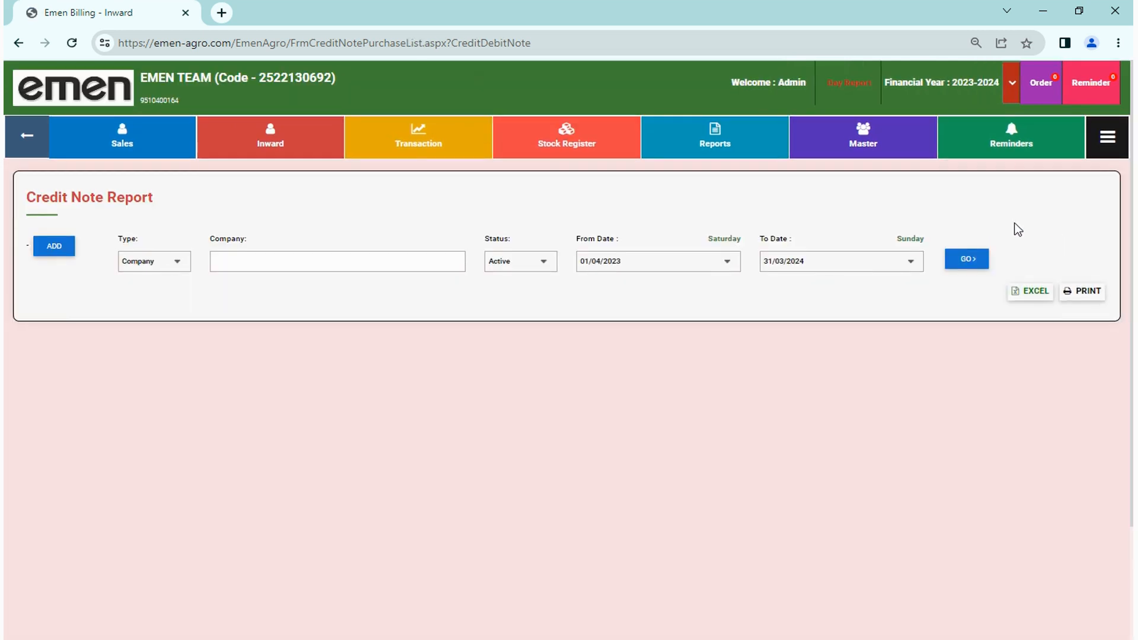
# Step: List active company credit notes from 01/04/2023 to 31/03/2024 and check the Gujarat Pesticide entry's date, net amount and available actions
pyautogui.click(972, 291)
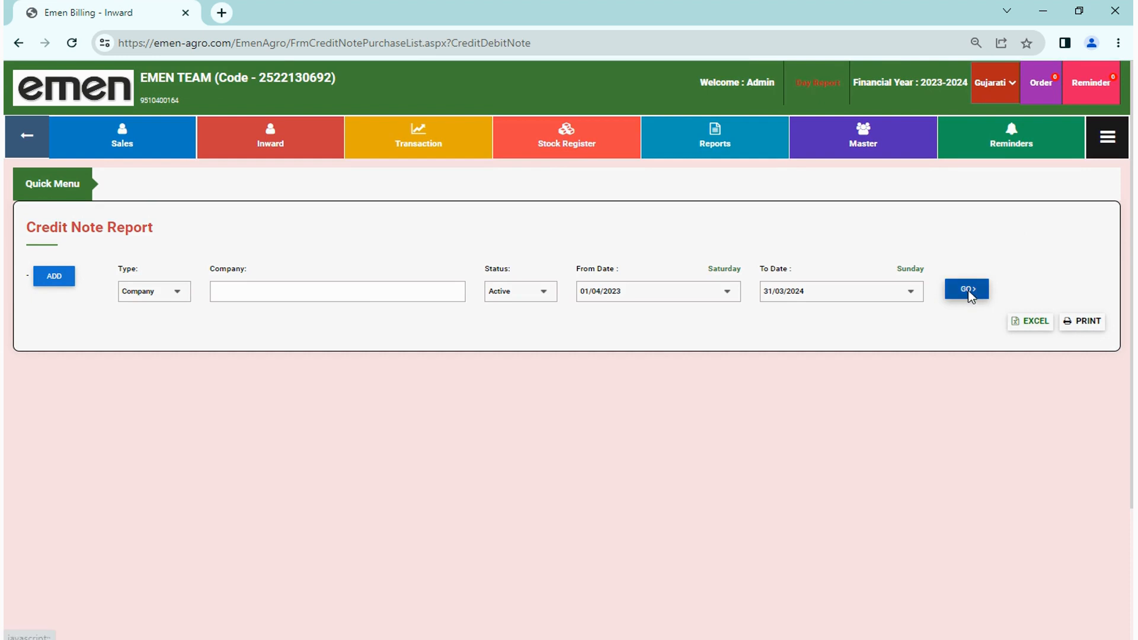
pyautogui.moveTo(55, 364); pyautogui.dragTo(99, 361)
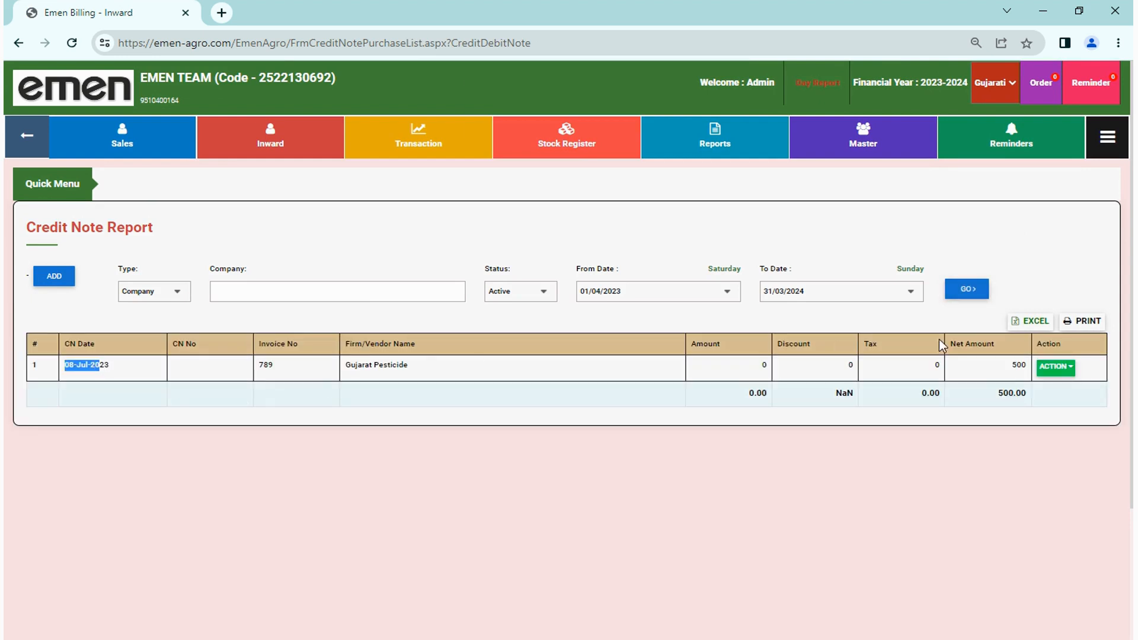
pyautogui.moveTo(1011, 366); pyautogui.dragTo(1022, 361)
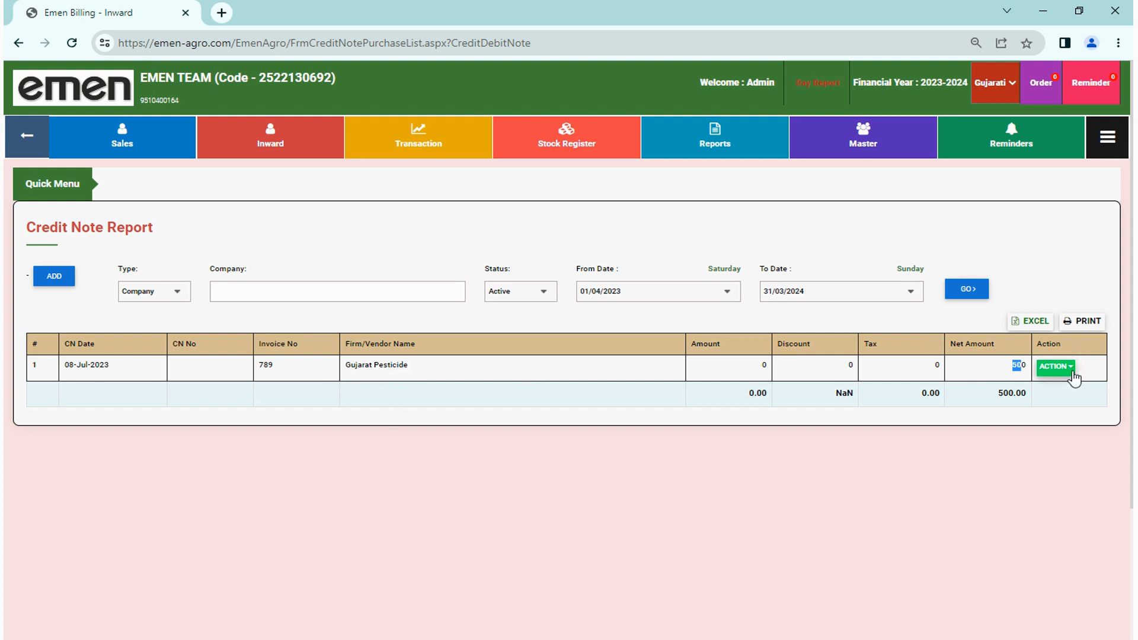
pyautogui.click(1055, 366)
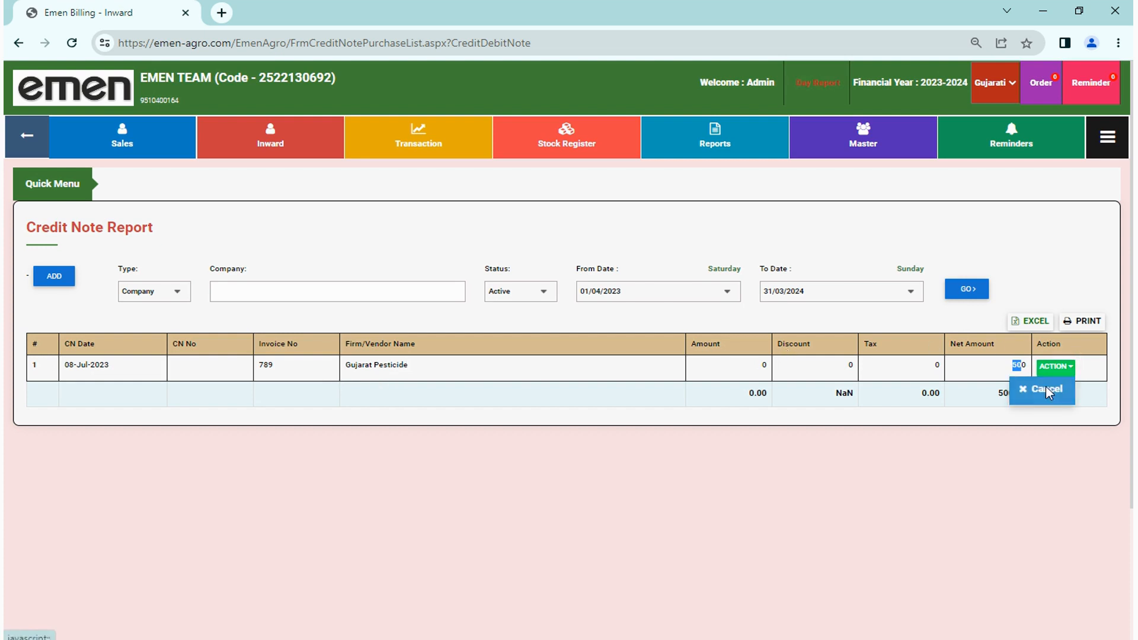
pyautogui.click(899, 444)
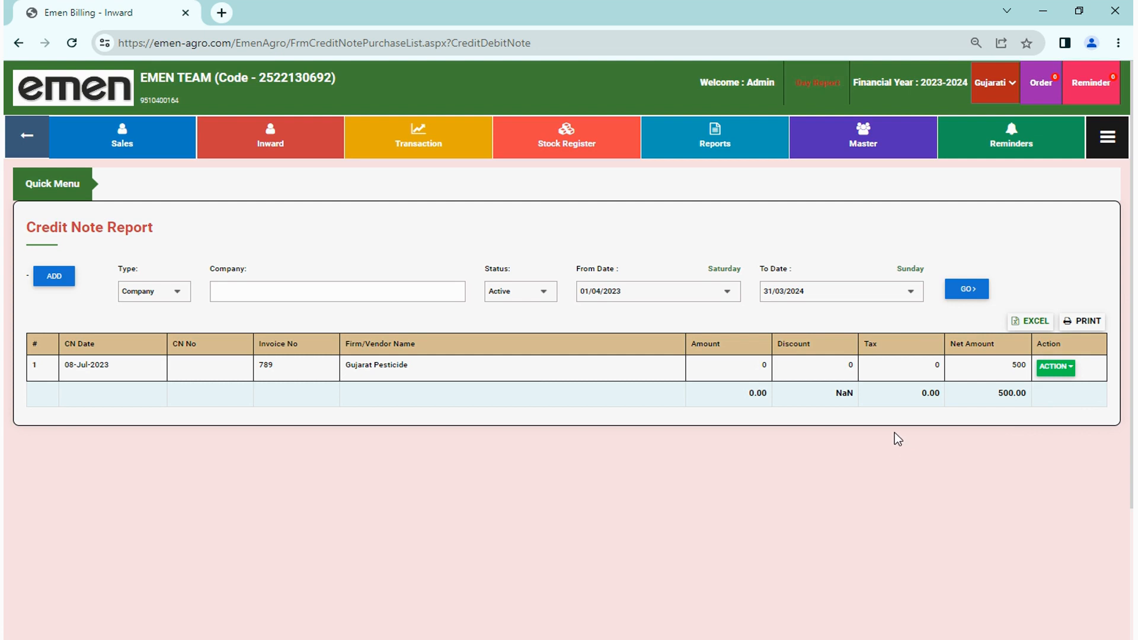
# Step: Generate the purchase A/c statement for Gujarat Pesticide in the Statement 1 view with details included
pyautogui.click(273, 155)
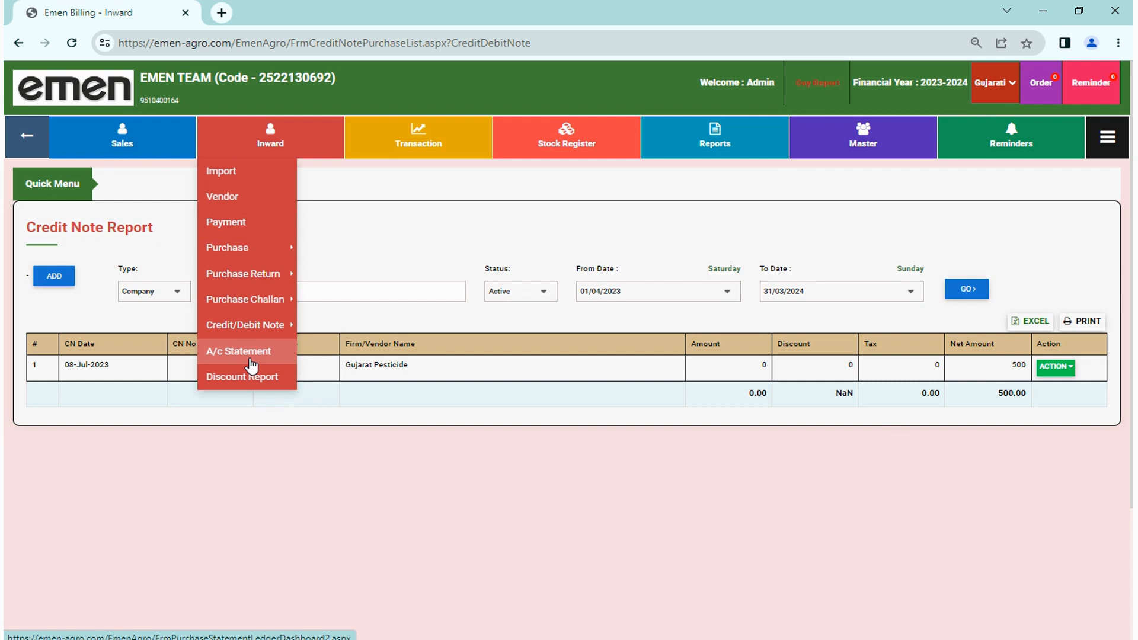
pyautogui.click(250, 363)
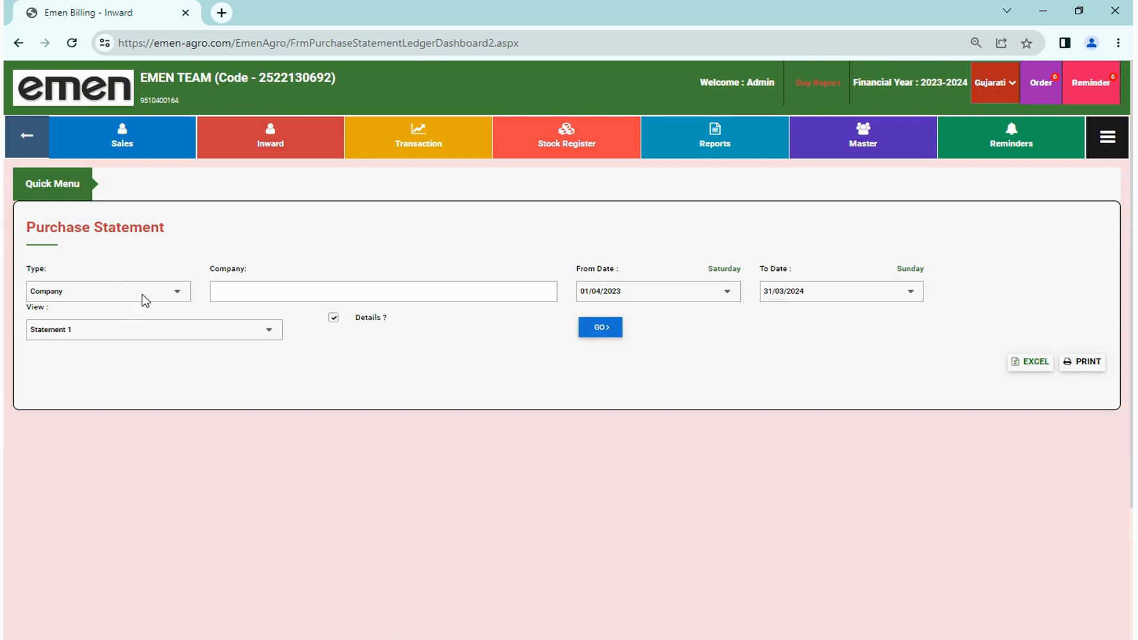
pyautogui.click(245, 290)
pyautogui.click(245, 309)
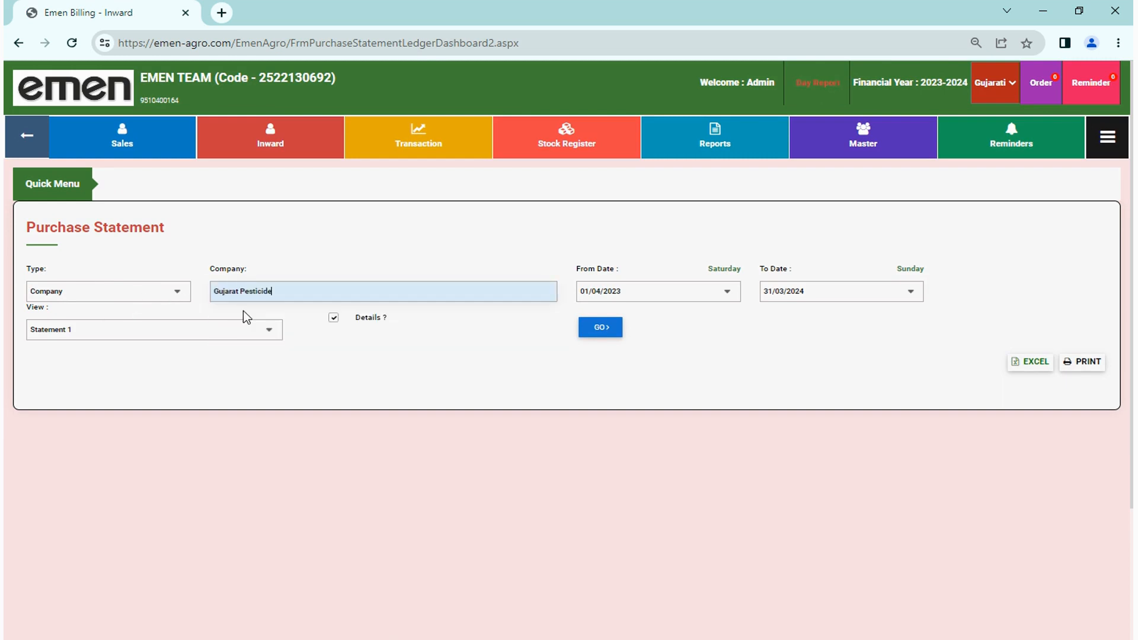
pyautogui.click(603, 331)
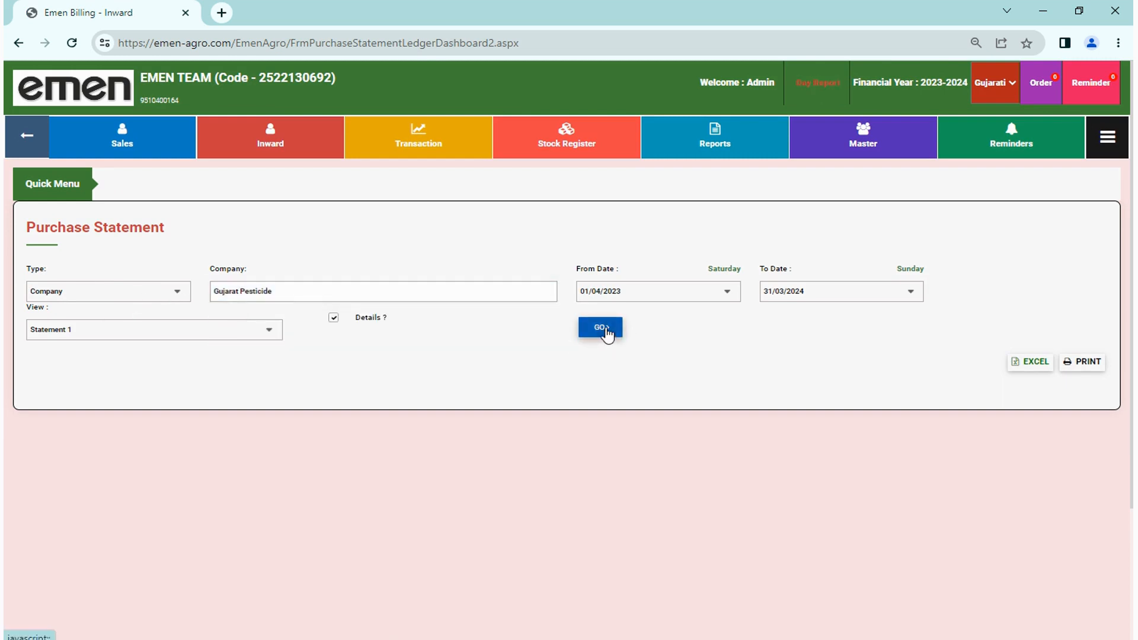
pyautogui.scroll(-2, 605, 333)
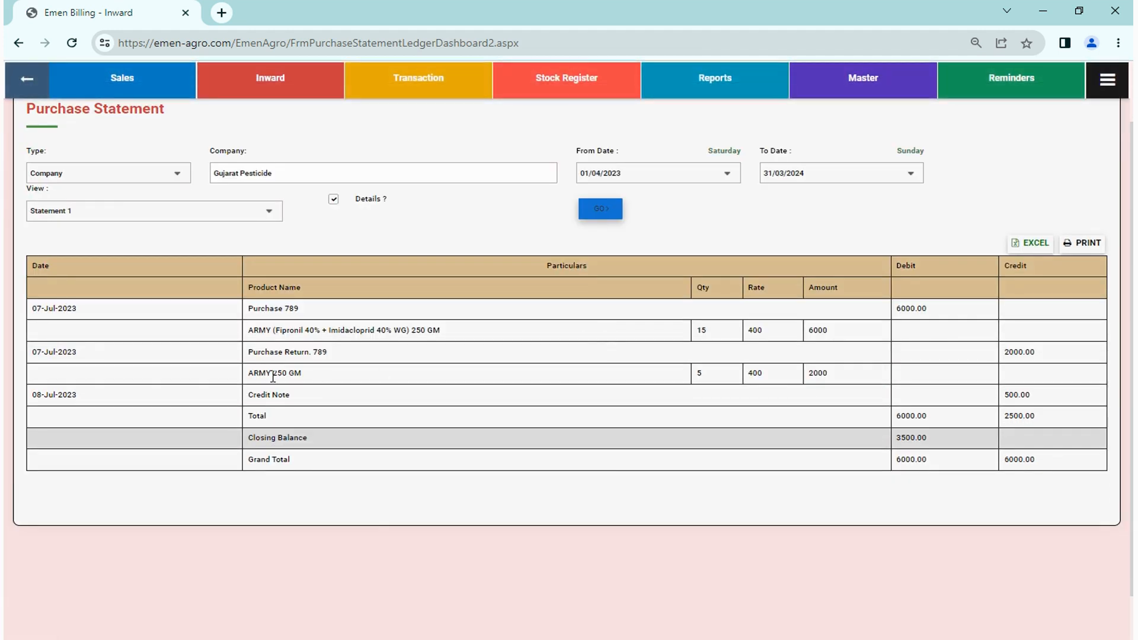
# Step: Examine the statement's credit note entry, the purchase return and credit note amounts, and the closing balance
pyautogui.moveTo(80, 395); pyautogui.dragTo(30, 395)
pyautogui.moveTo(297, 397); pyautogui.dragTo(246, 397)
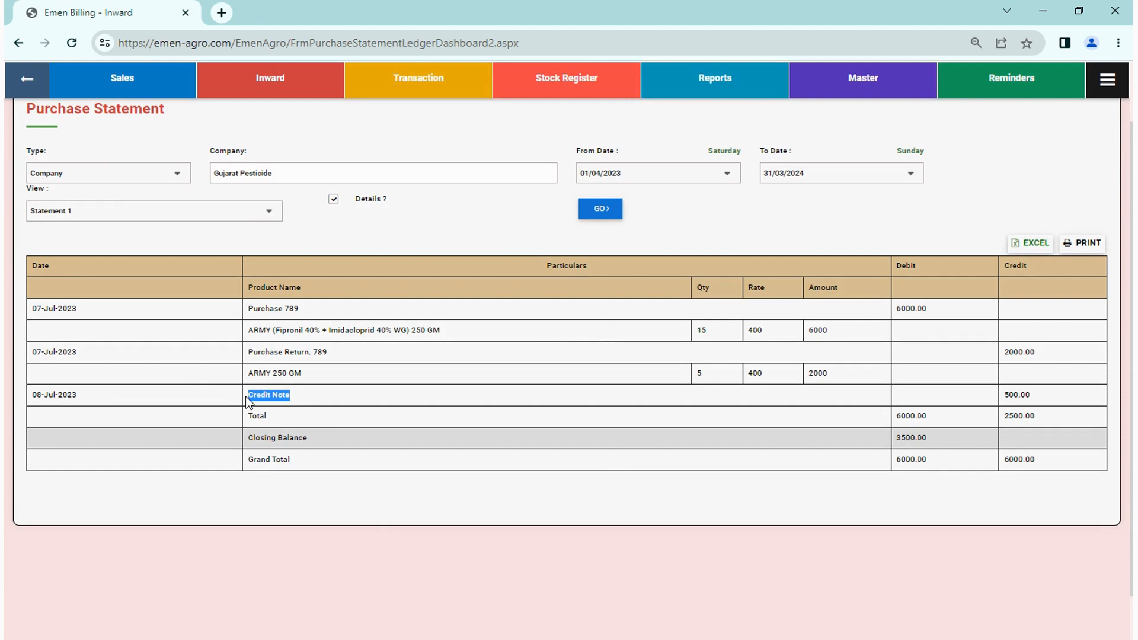
pyautogui.moveTo(1031, 394); pyautogui.dragTo(1011, 397)
pyautogui.moveTo(1035, 351); pyautogui.dragTo(1007, 352)
pyautogui.moveTo(1032, 395); pyautogui.dragTo(1003, 396)
pyautogui.moveTo(935, 436); pyautogui.dragTo(894, 443)
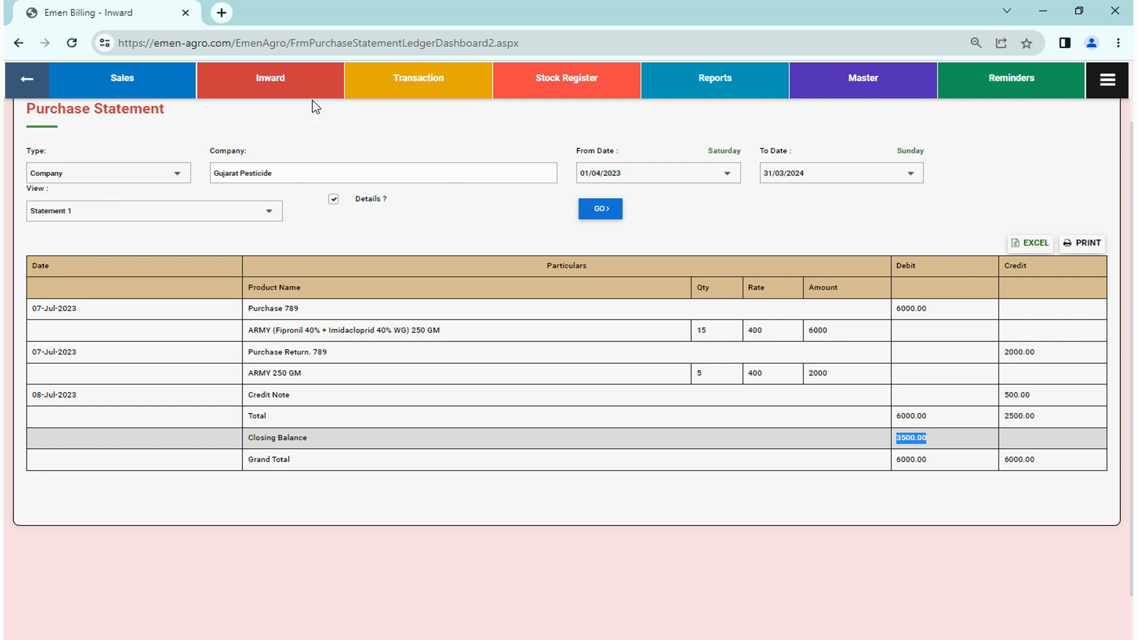
# Step: Open the purchase Debit Note Report and start a new debit note
pyautogui.moveTo(268, 76)
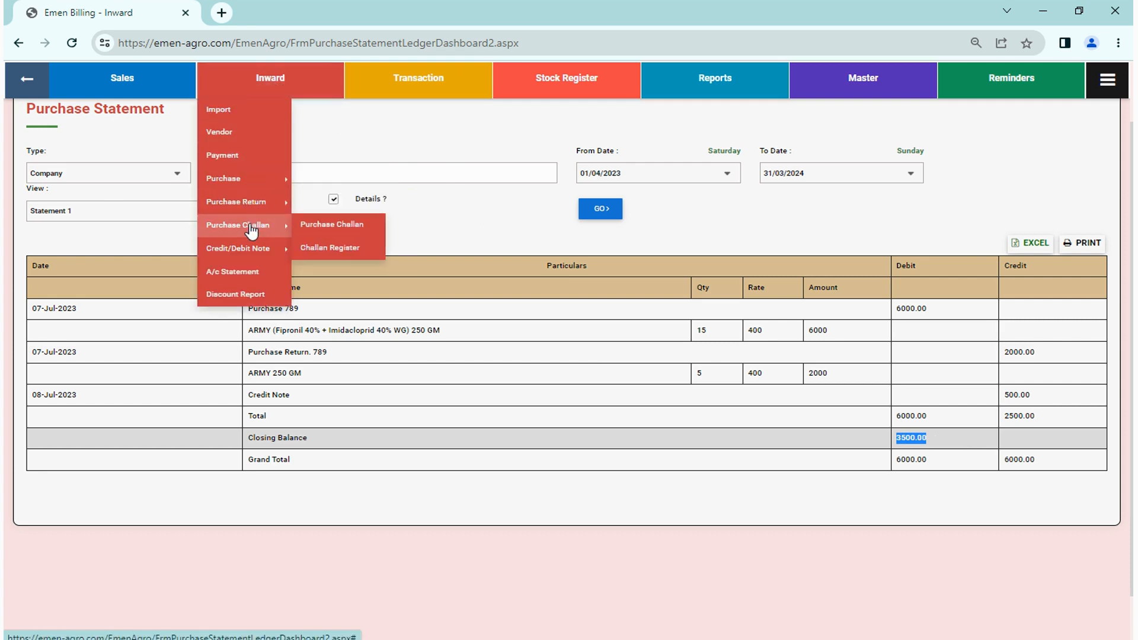
pyautogui.moveTo(254, 248)
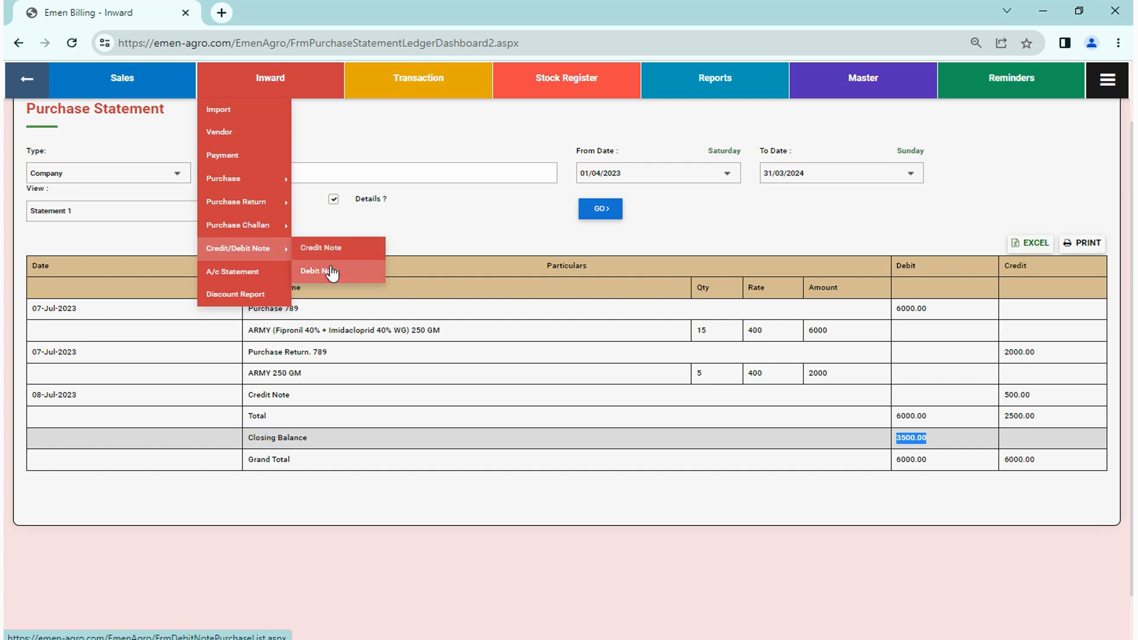
pyautogui.click(331, 272)
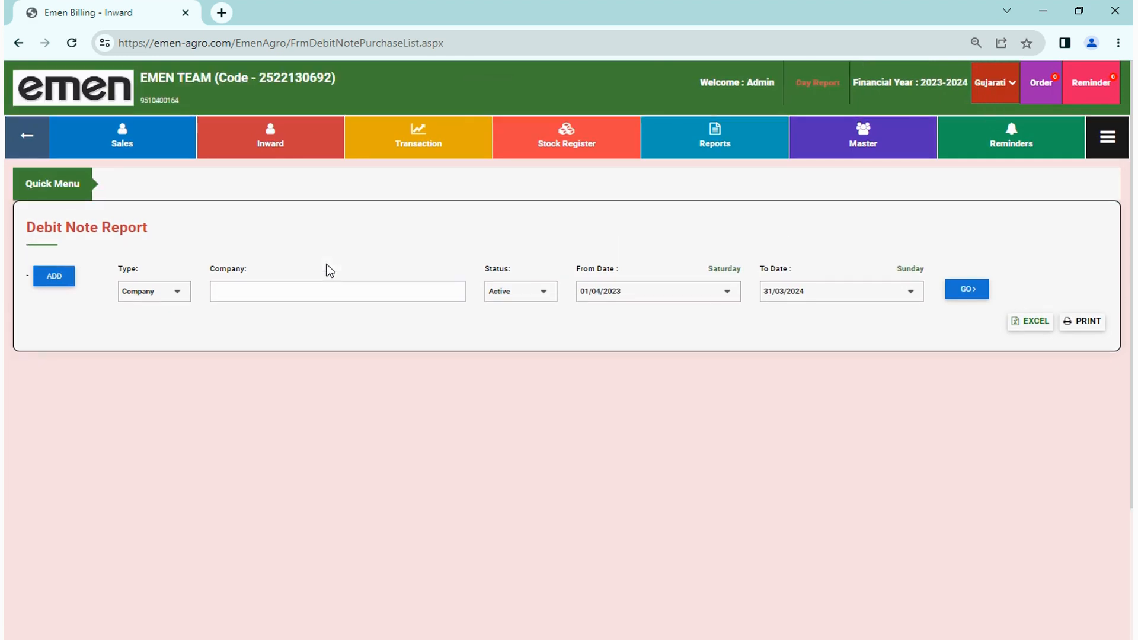
pyautogui.moveTo(270, 137)
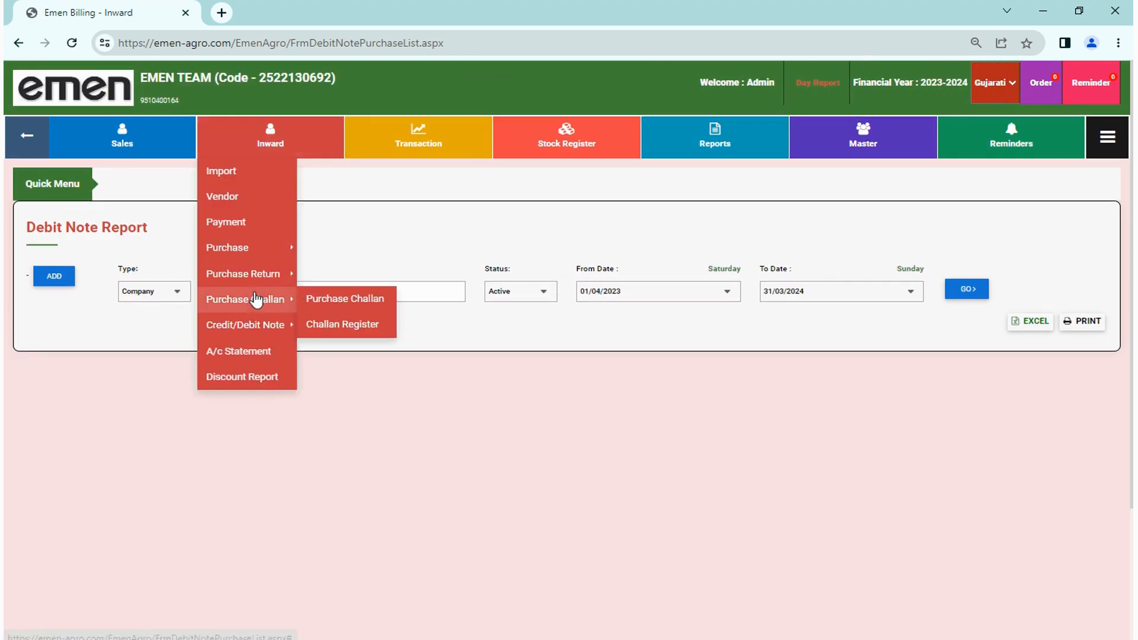
pyautogui.moveTo(298, 328)
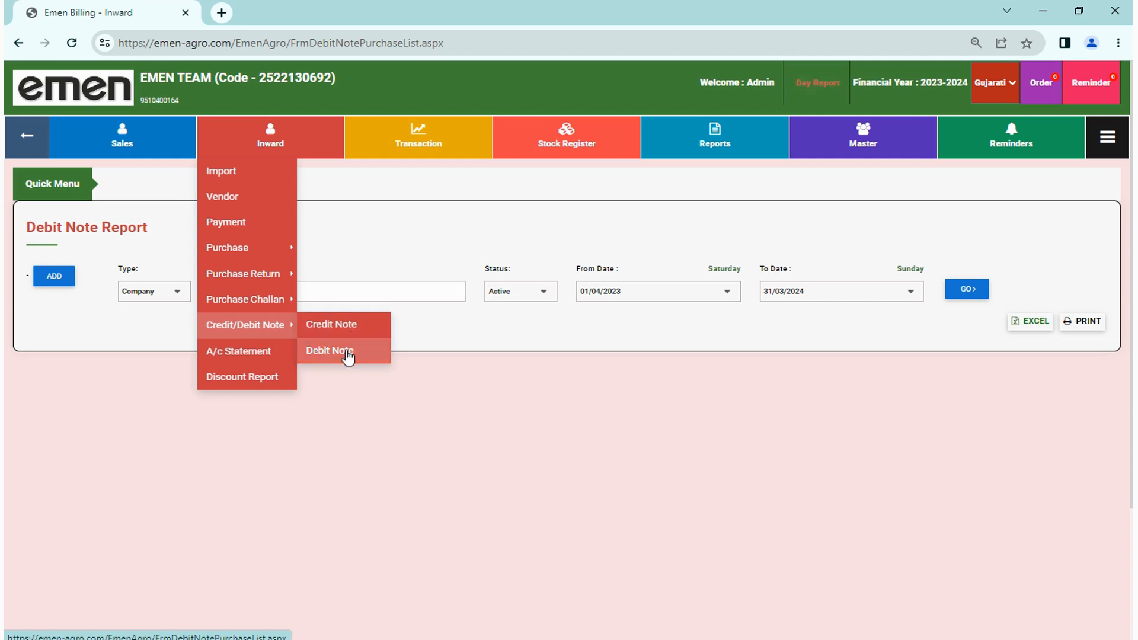
pyautogui.click(54, 276)
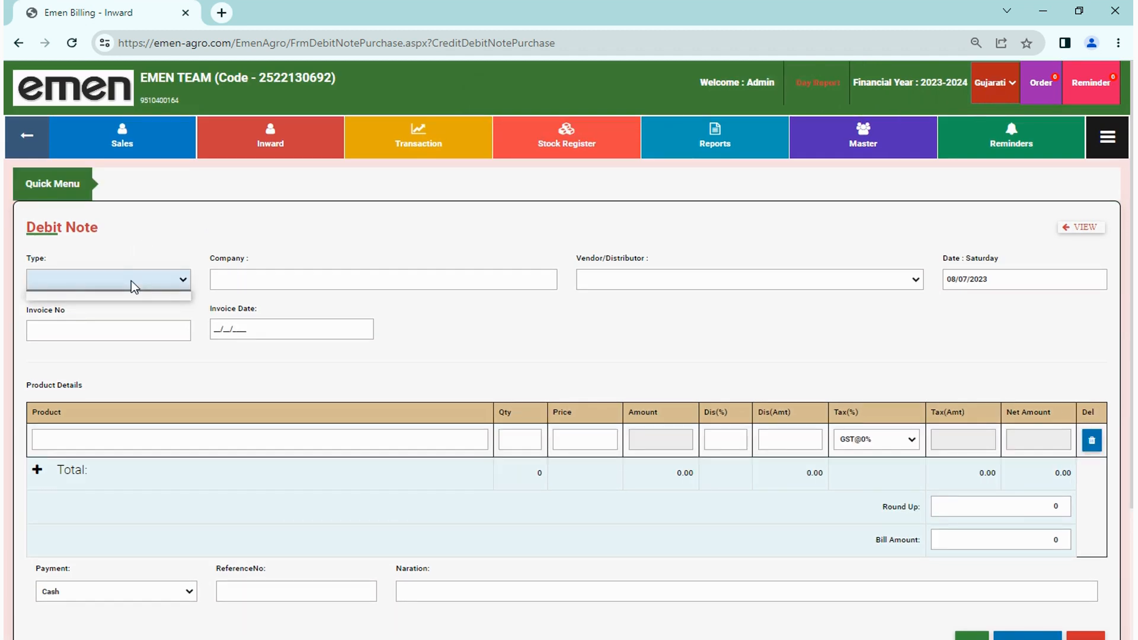
# Step: Set the debit note's type to GENERAL DN and its company to Gujarat Pesticide, leaving the vendor/distributor unselected
pyautogui.click(138, 278)
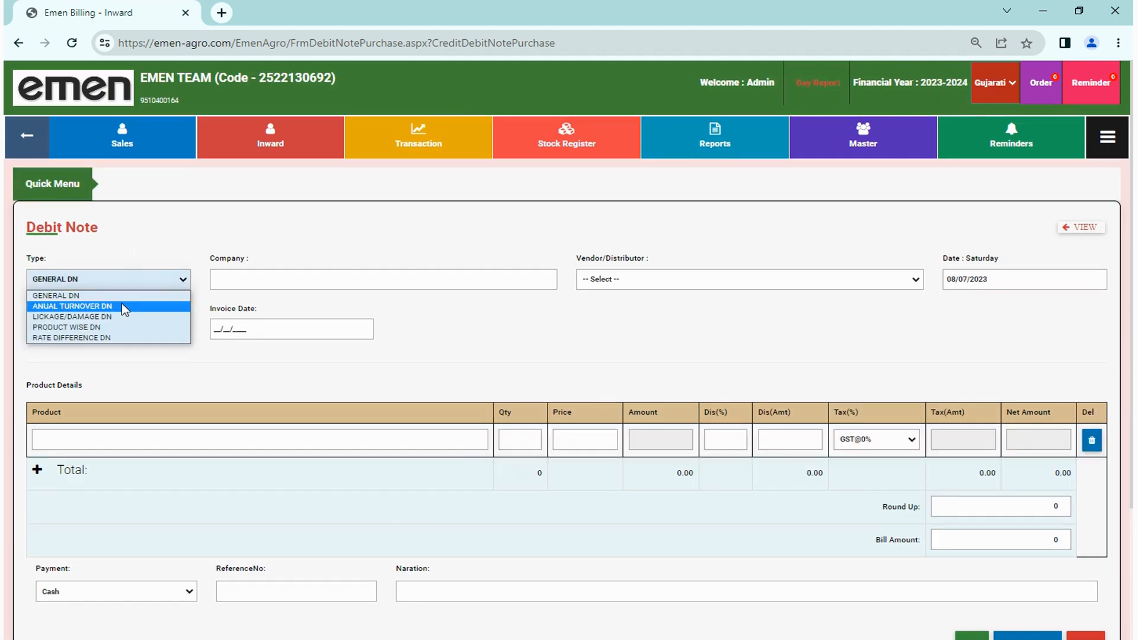
pyautogui.click(76, 296)
pyautogui.click(264, 282)
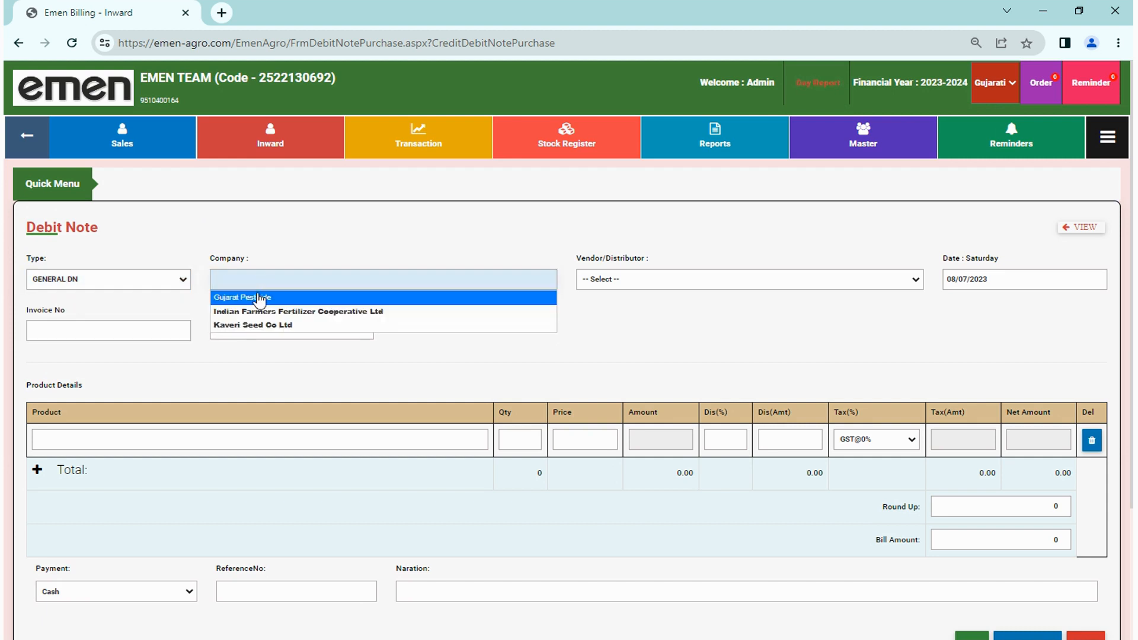
pyautogui.click(261, 298)
pyautogui.click(646, 286)
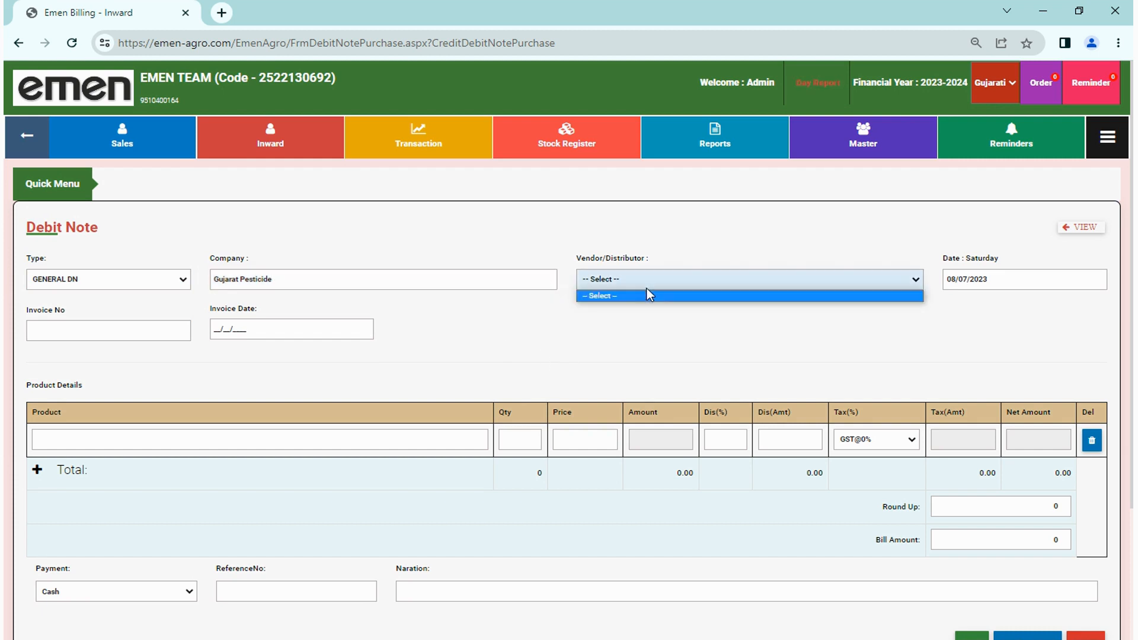
# Step: Review the debit note's invoice number, invoice date, bill amount and payment fields without entering values
pyautogui.click(36, 331)
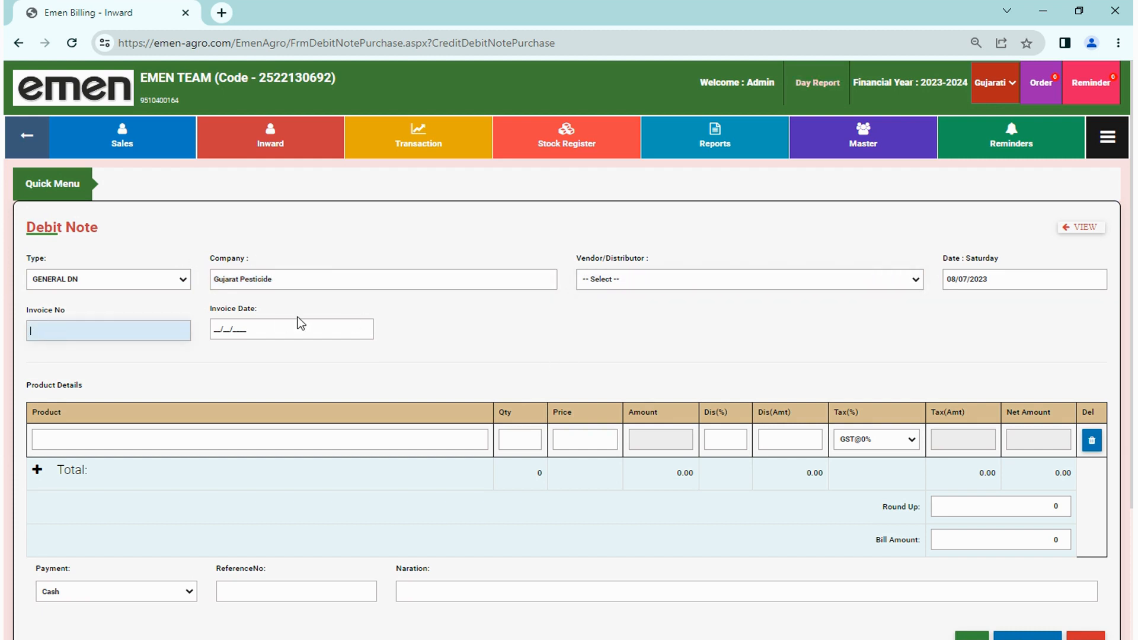
pyautogui.click(247, 330)
pyautogui.click(993, 539)
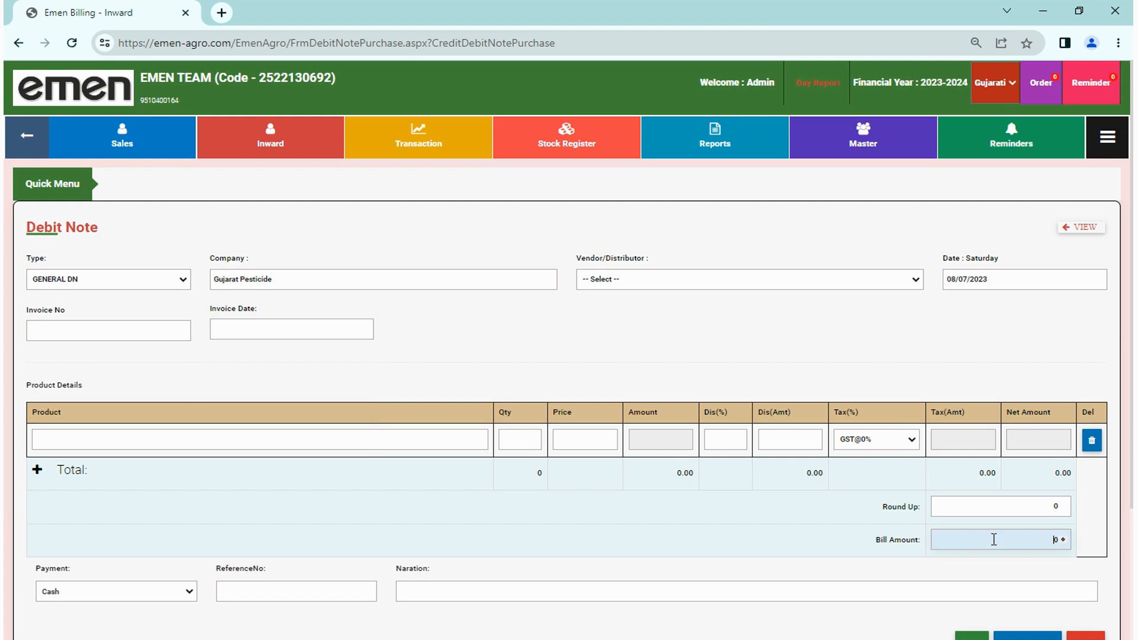
pyautogui.scroll(-3, 994, 540)
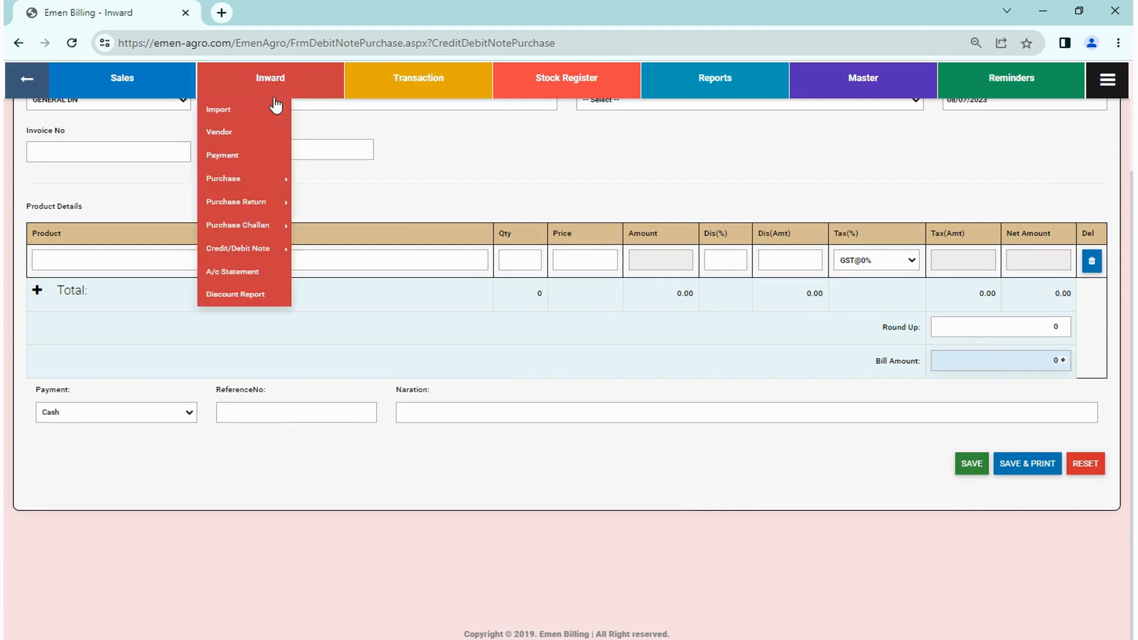
# Step: Leave the debit note unsaved and return to the home dashboard
pyautogui.moveTo(254, 233)
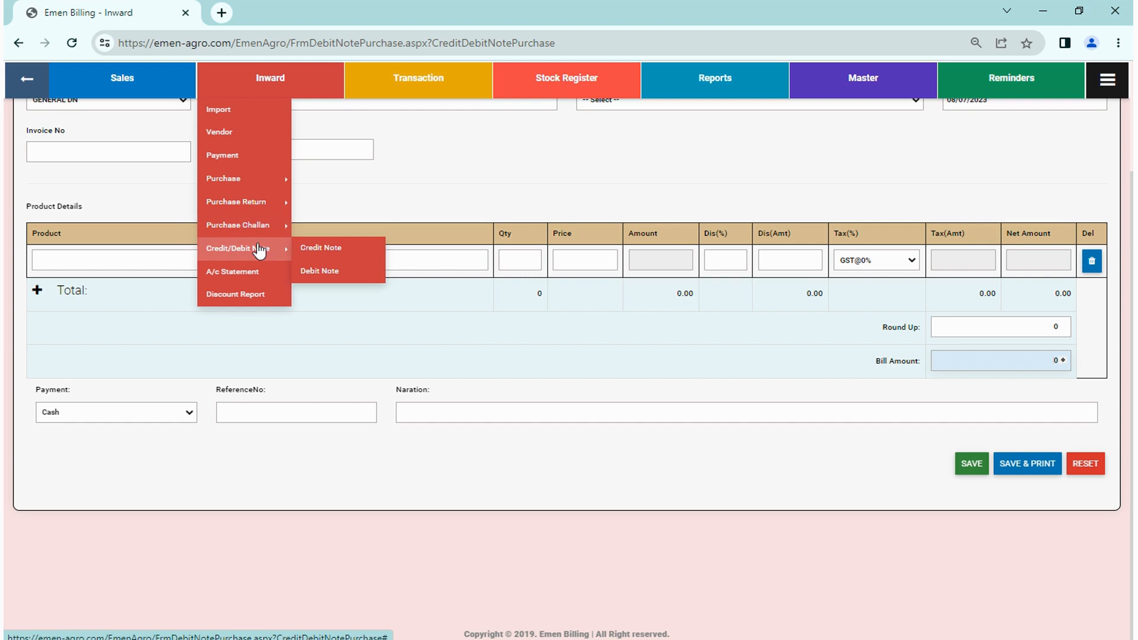
pyautogui.scroll(5, 259, 249)
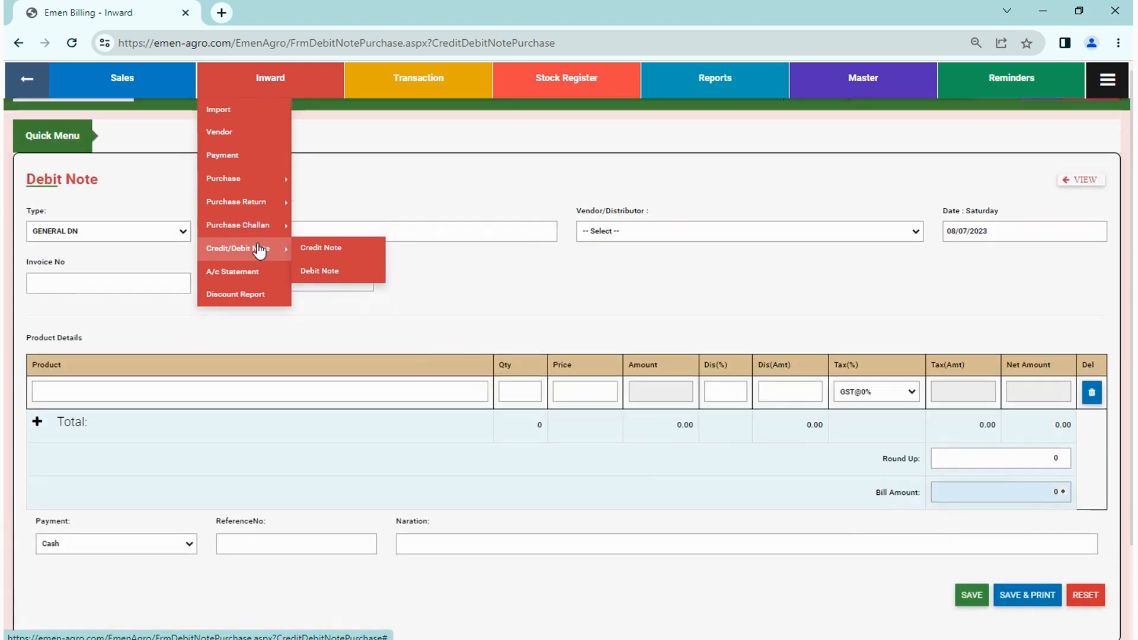
pyautogui.click(56, 86)
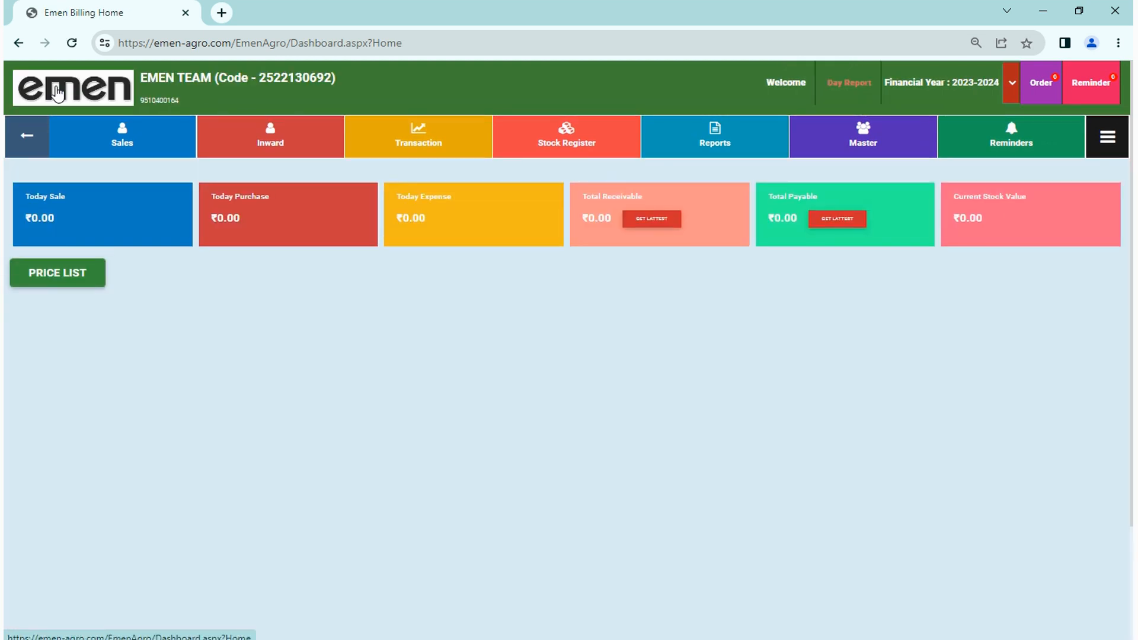